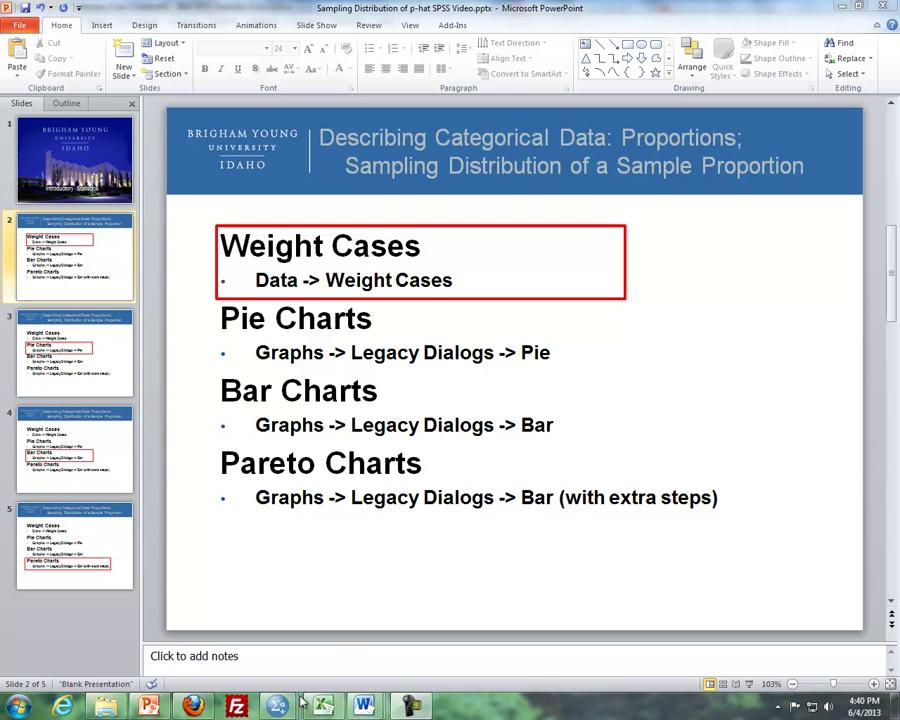
# - Switch between the NoClickQuery-1.sav and NoClickQuery-Summary-1.sav data windows
pyautogui.moveTo(286, 706)
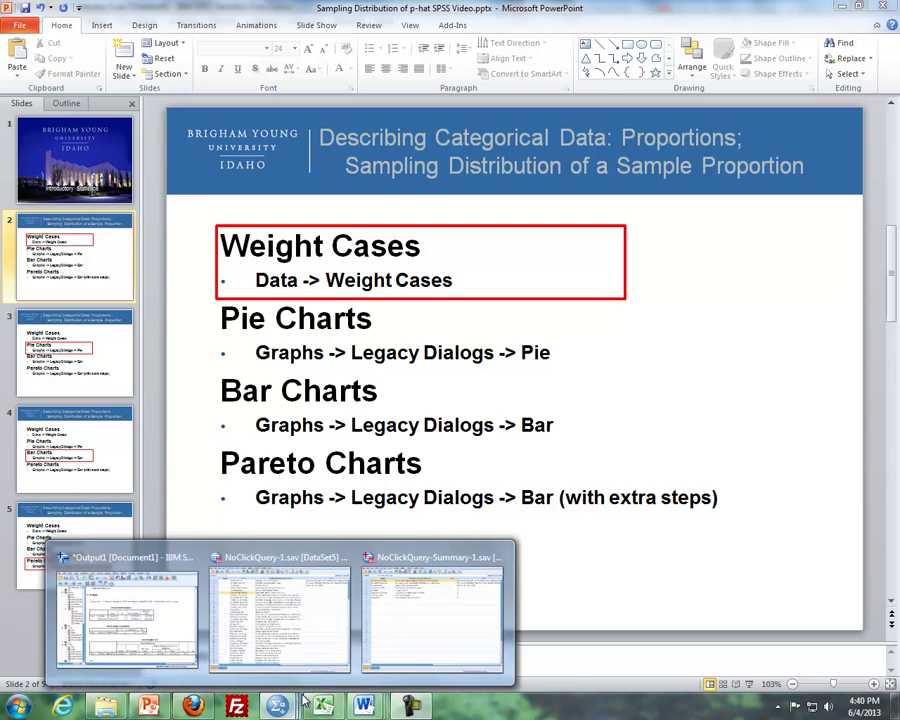
pyautogui.click(307, 628)
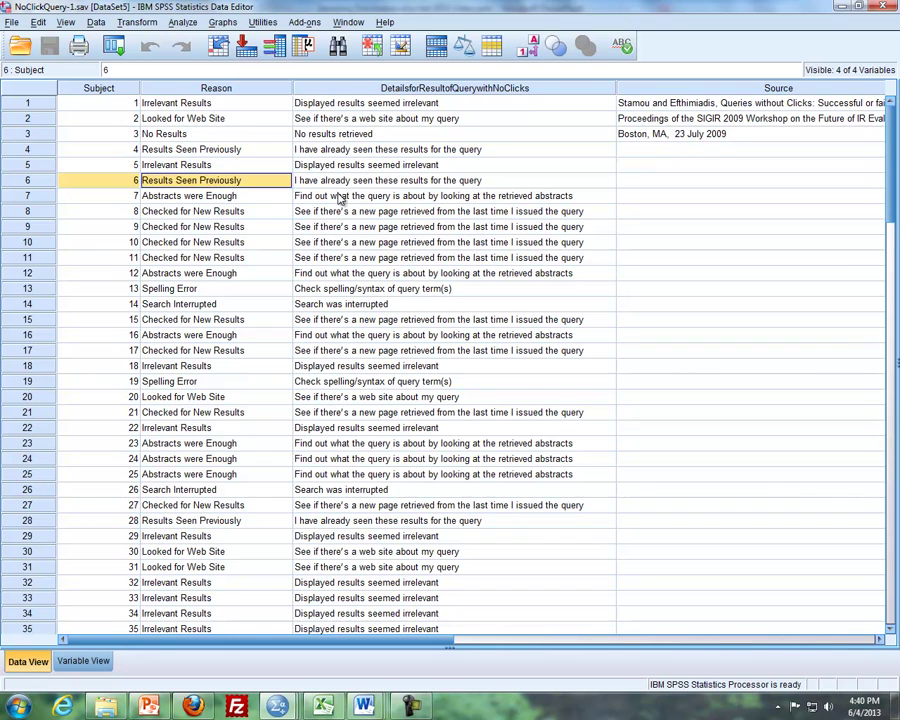
pyautogui.moveTo(277, 706)
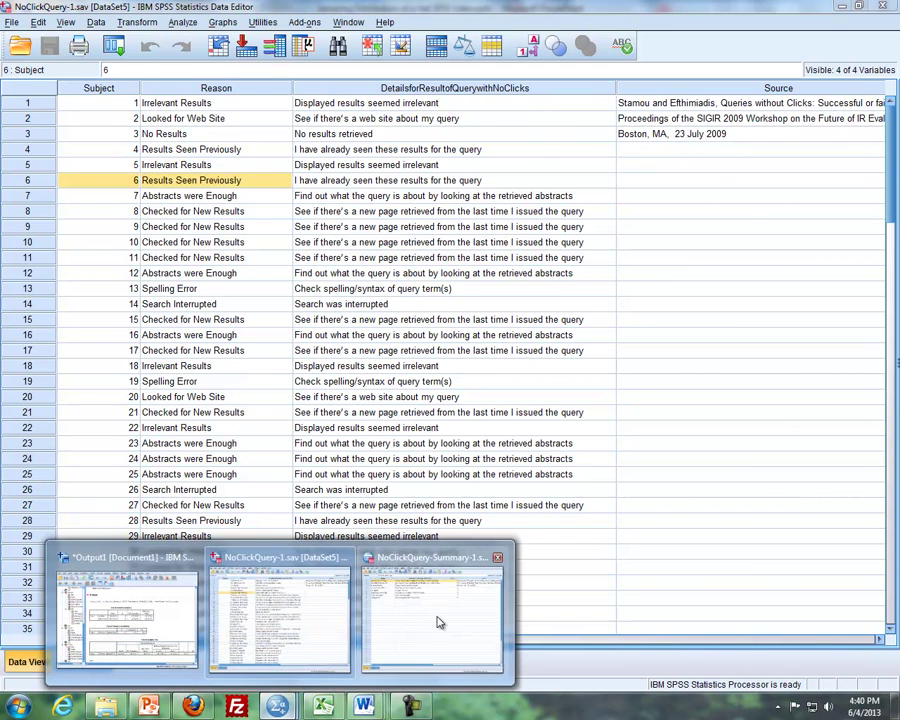
pyautogui.click(440, 675)
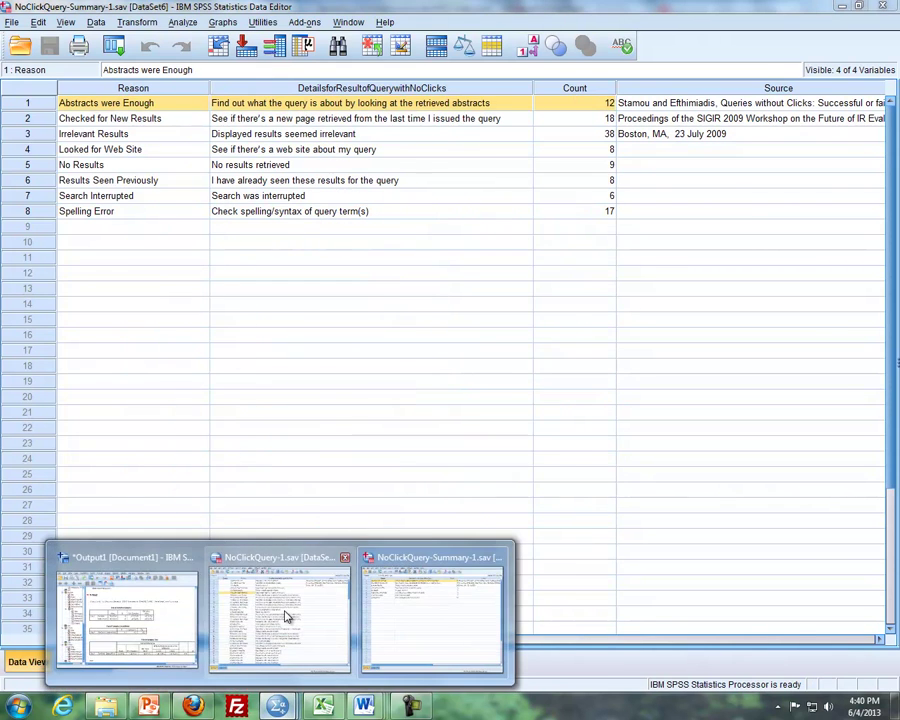
pyautogui.click(287, 615)
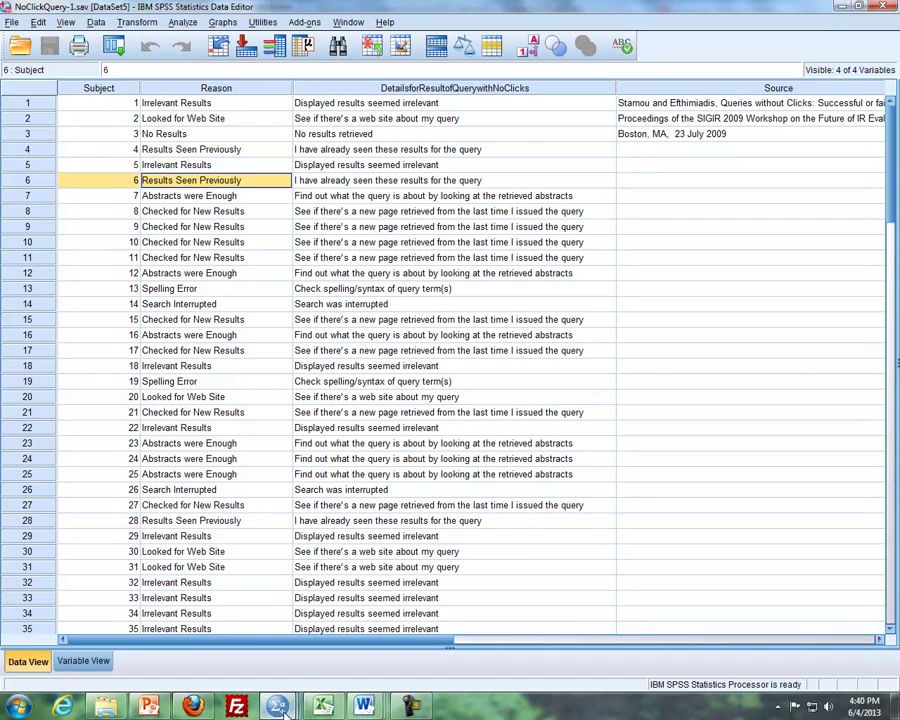
pyautogui.moveTo(278, 707)
pyautogui.click(434, 626)
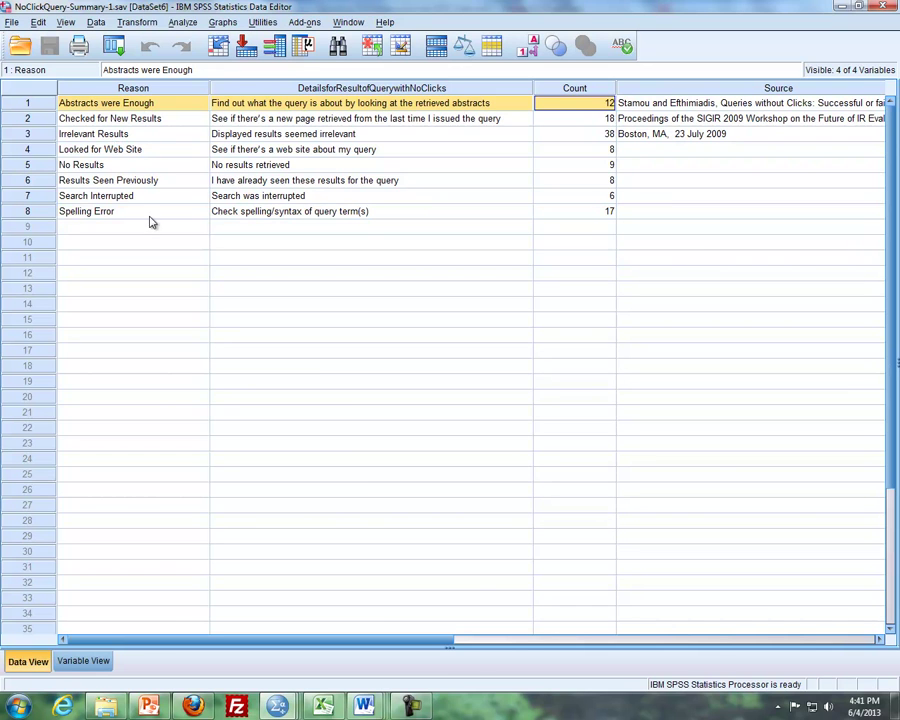
pyautogui.click(124, 104)
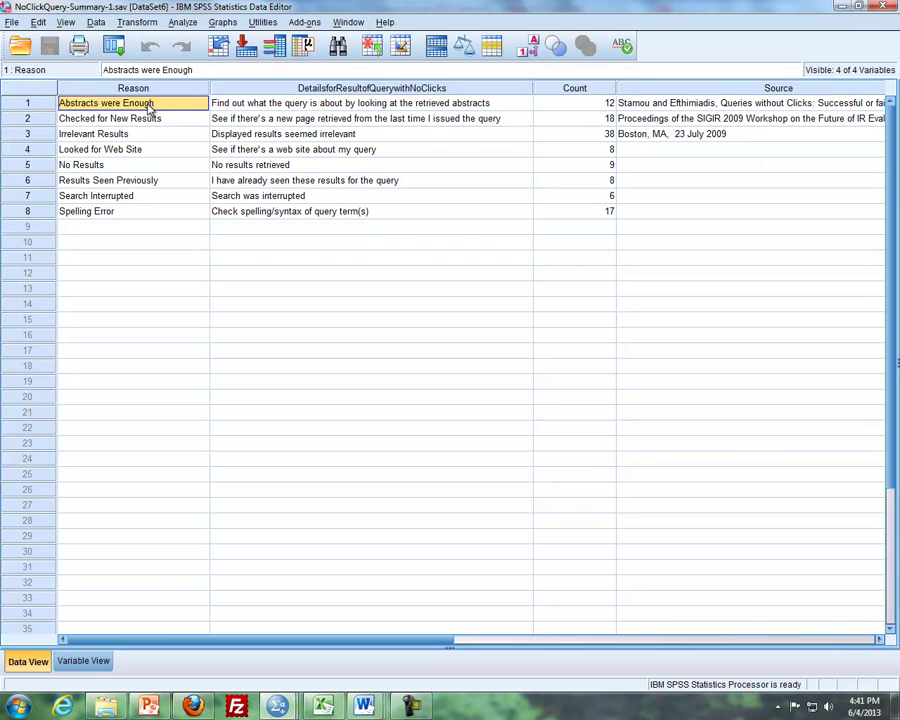
pyautogui.click(265, 106)
pyautogui.click(553, 106)
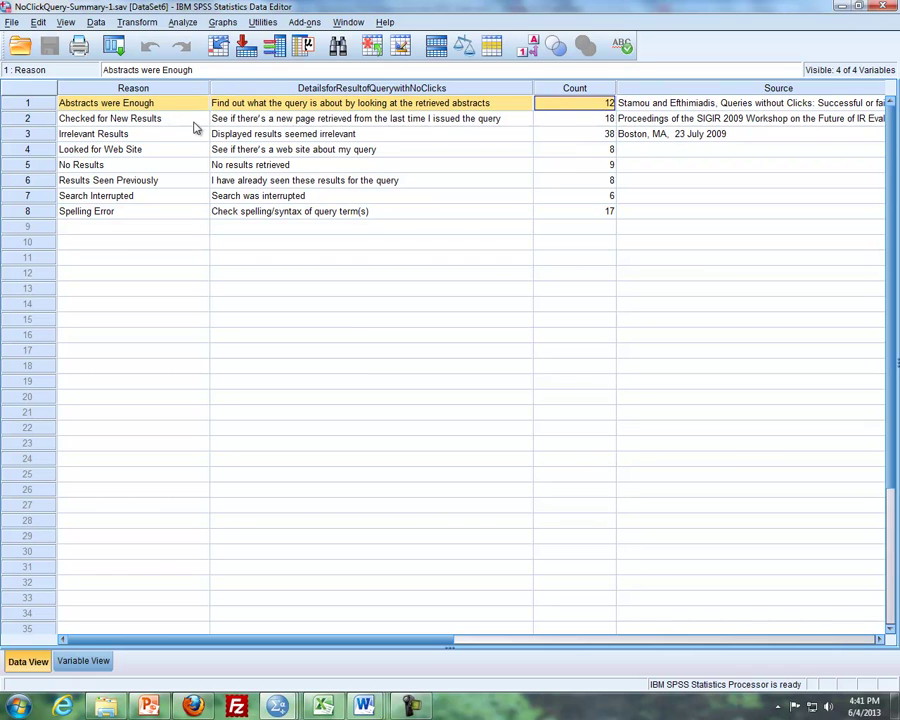
pyautogui.click(226, 119)
pyautogui.click(545, 119)
pyautogui.click(436, 195)
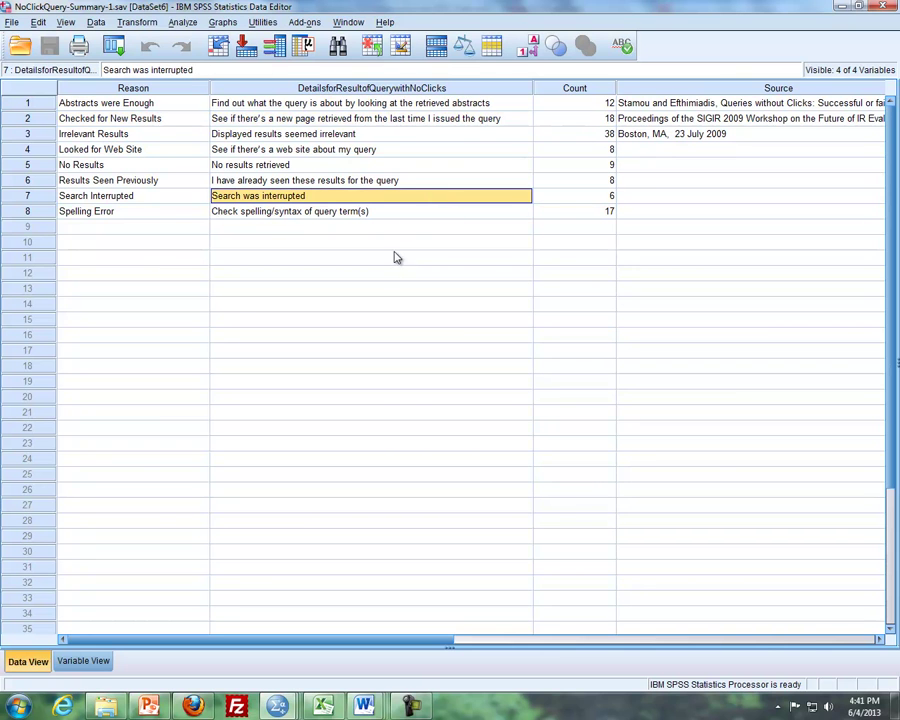
pyautogui.click(580, 89)
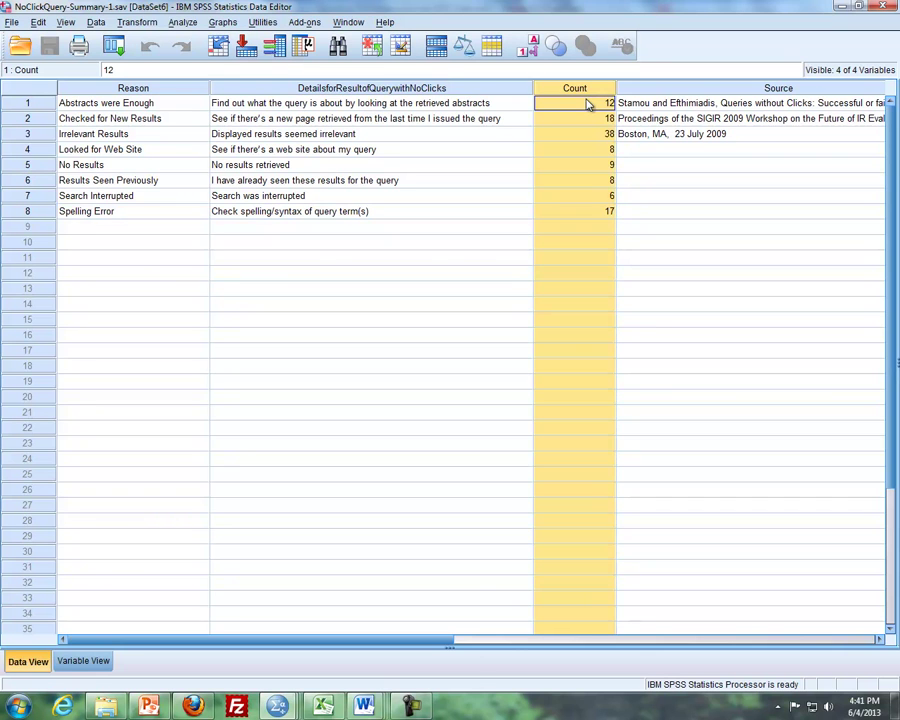
pyautogui.click(576, 180)
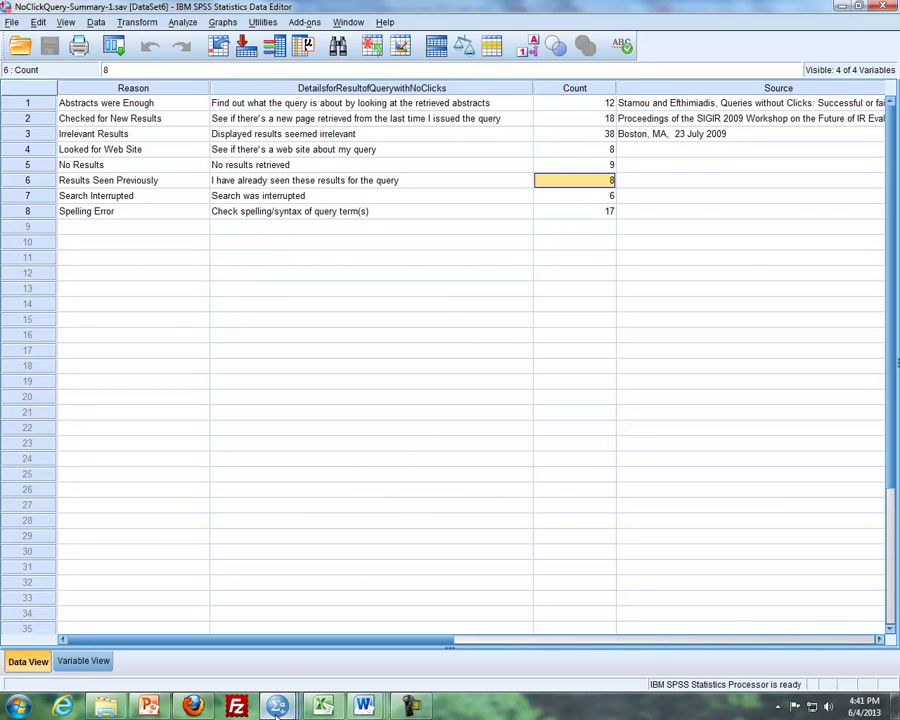
pyautogui.moveTo(280, 708)
pyautogui.click(279, 622)
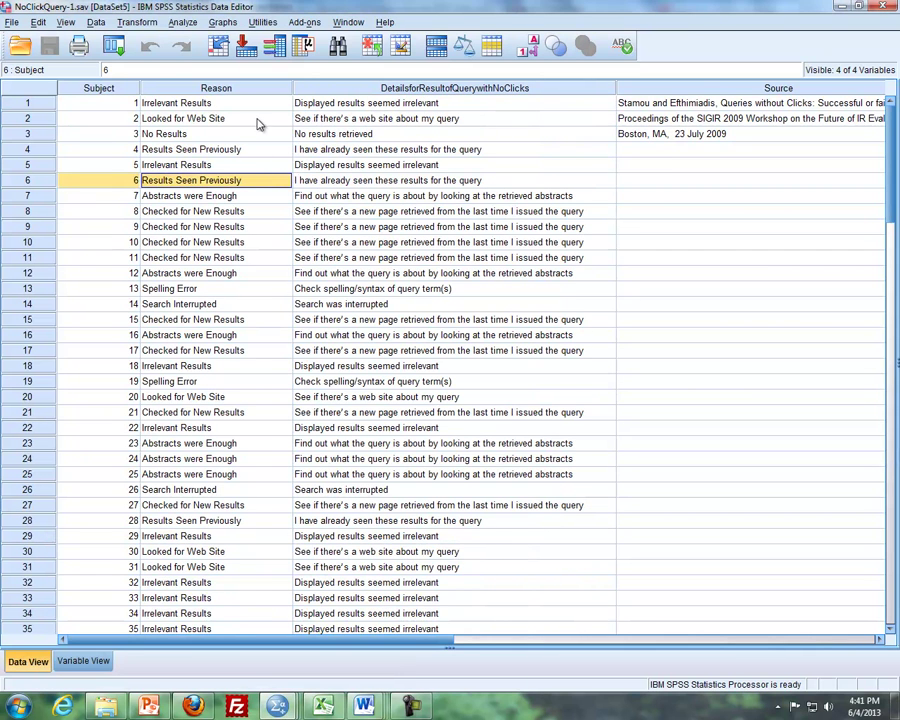
pyautogui.moveTo(280, 708)
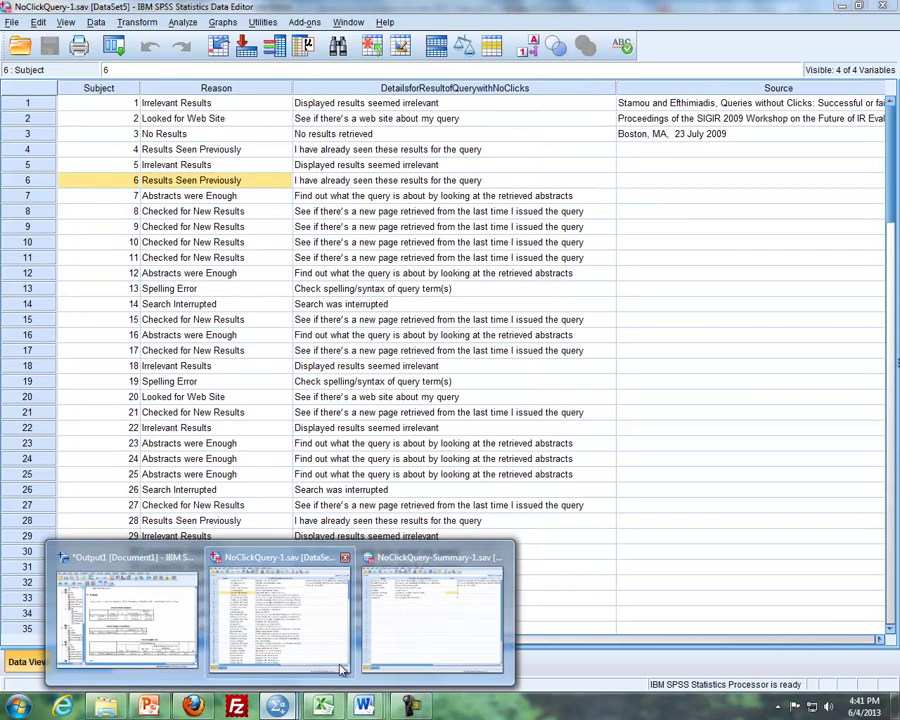
pyautogui.click(433, 623)
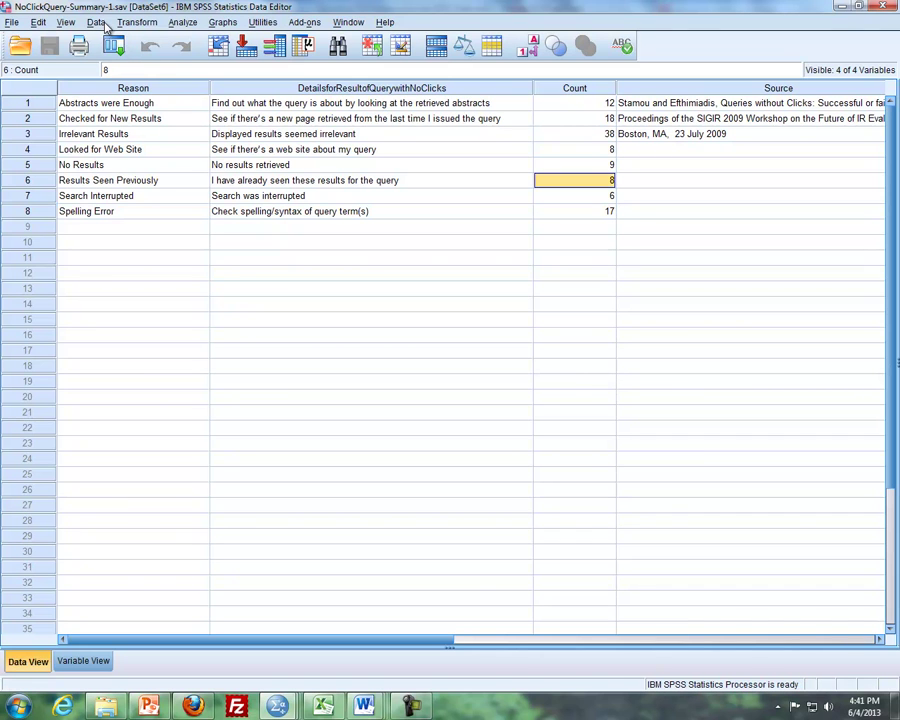
# - Turn on case weighting with Count as the frequency variable
pyautogui.click(100, 23)
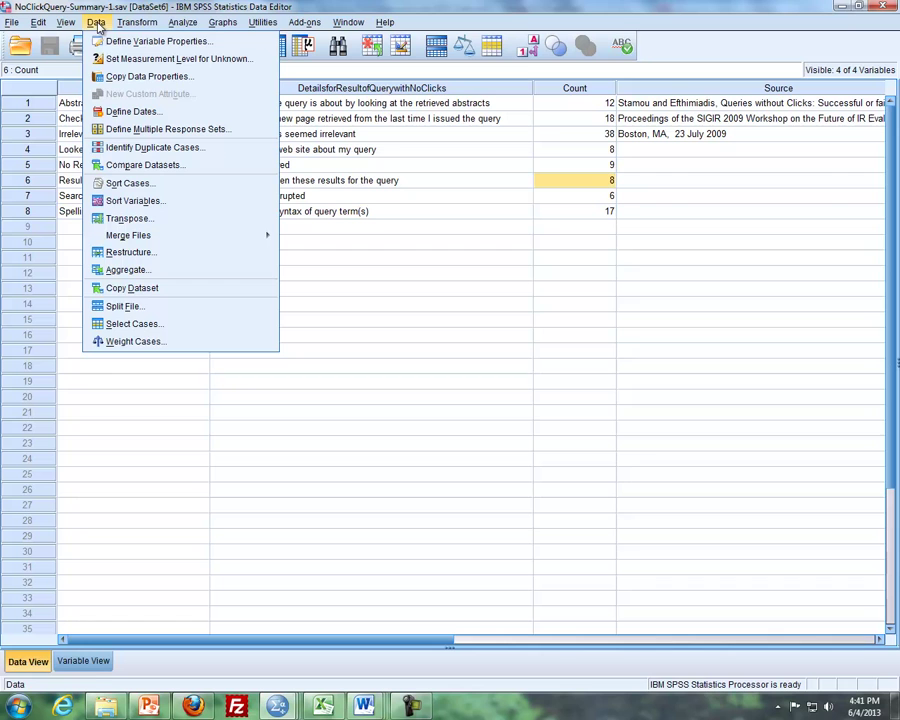
pyautogui.click(140, 341)
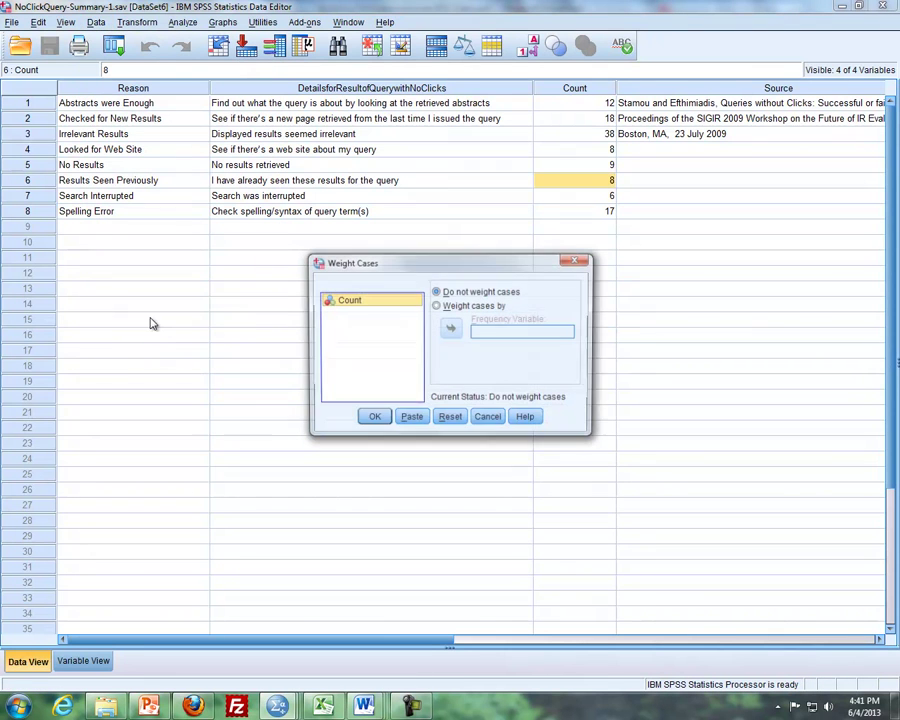
pyautogui.click(436, 306)
pyautogui.moveTo(372, 300); pyautogui.dragTo(490, 340)
pyautogui.click(373, 418)
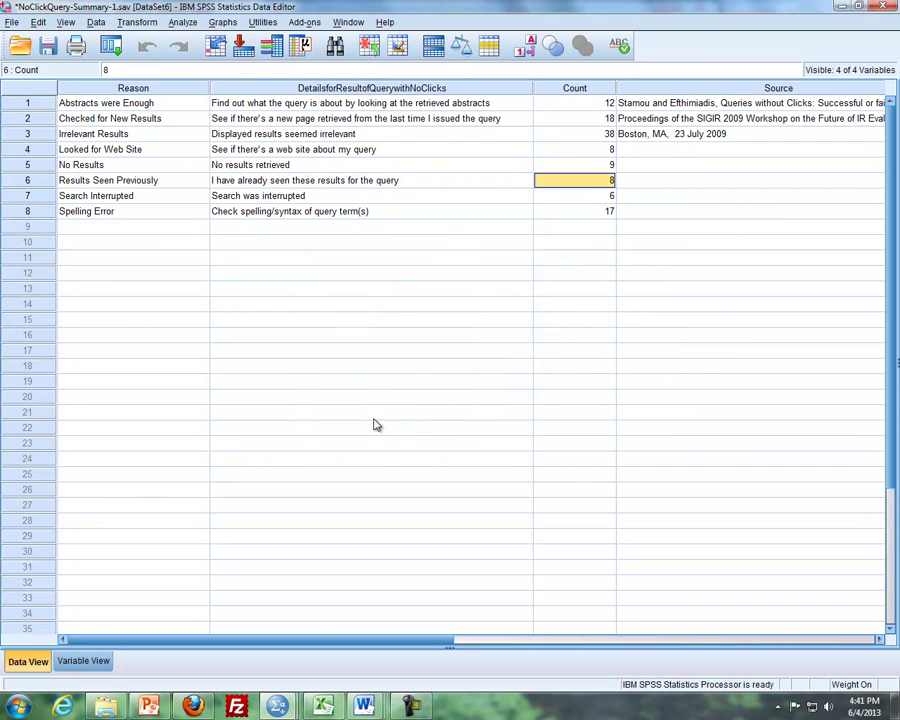
# - Check the WEIGHT BY Count entry in the output log
pyautogui.moveTo(277, 707)
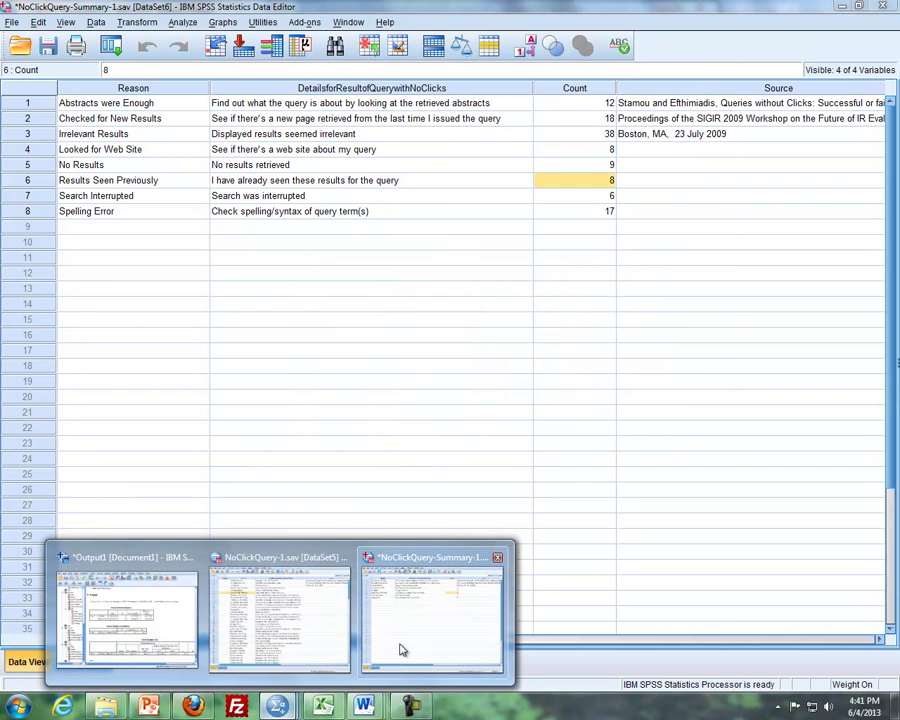
pyautogui.click(128, 615)
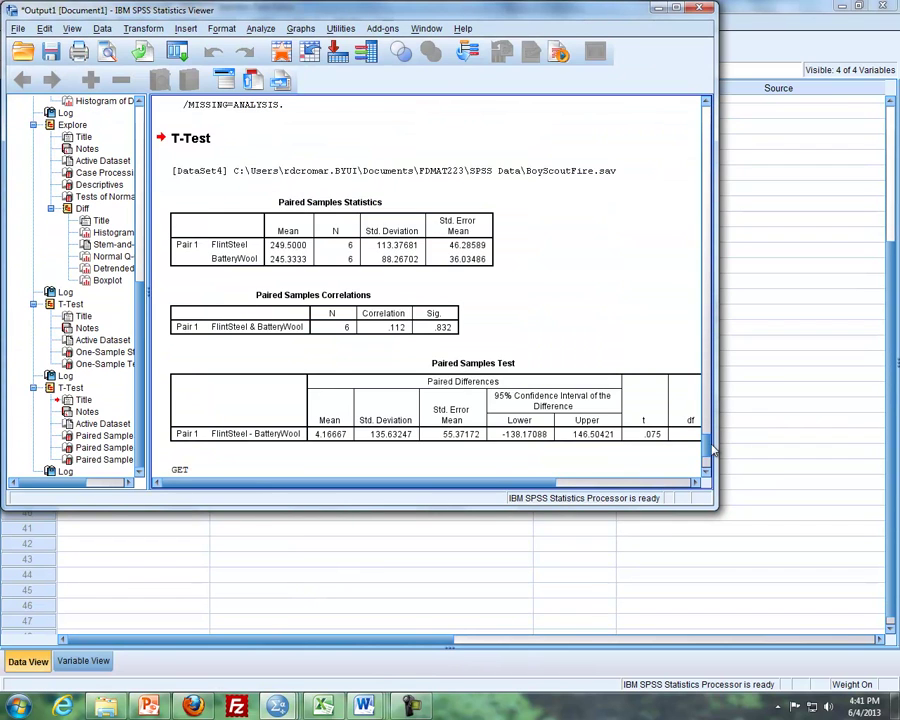
pyautogui.scroll(-3, 706, 452)
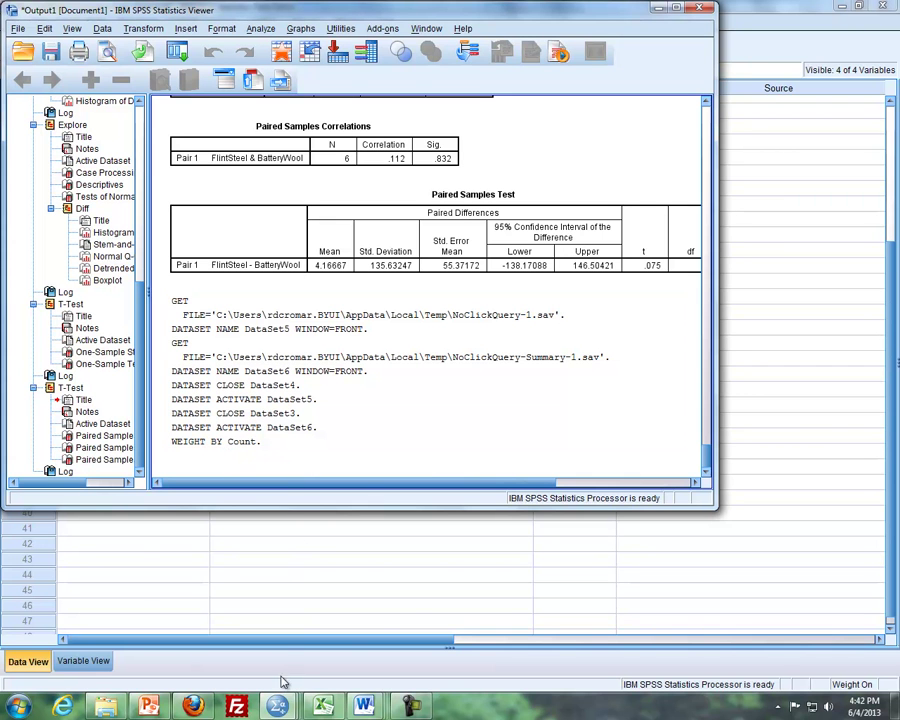
# - Revisit both data windows, then bring up the presentation's Pie Charts slide 3
pyautogui.moveTo(281, 710)
pyautogui.click(291, 617)
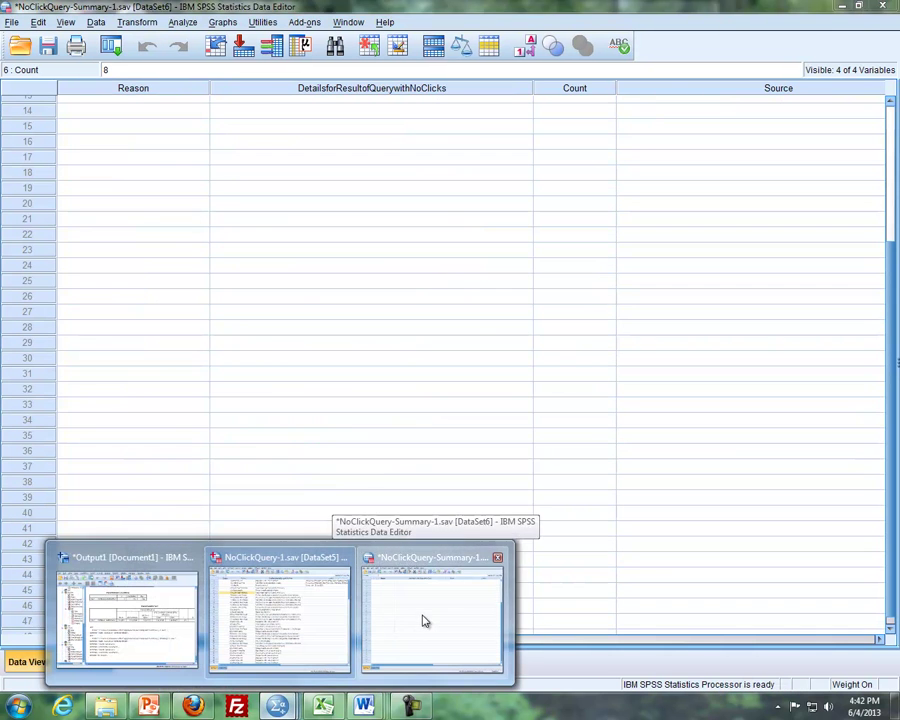
pyautogui.click(422, 618)
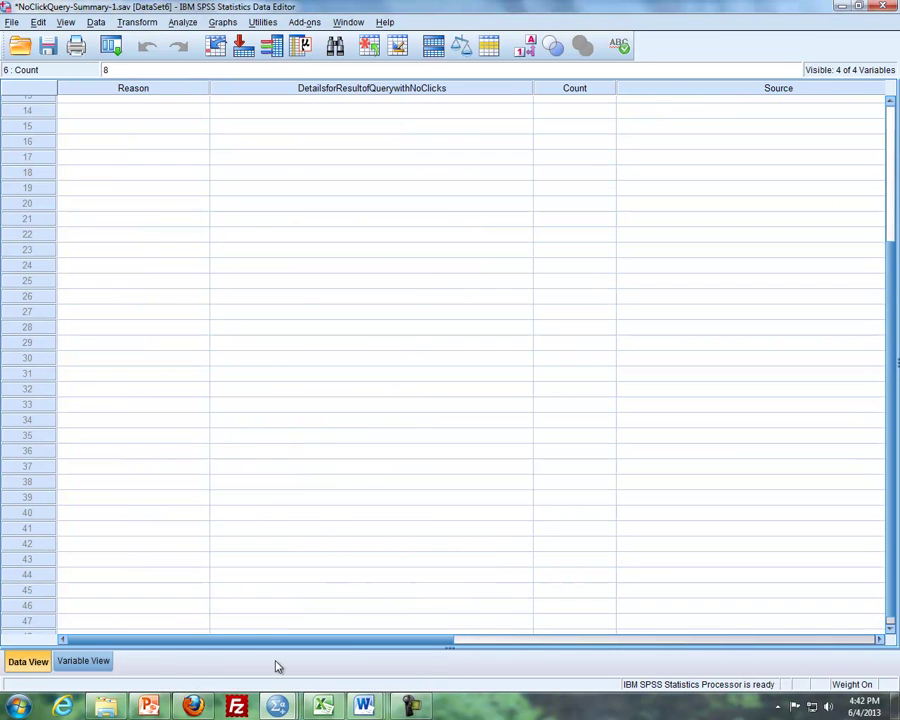
pyautogui.scroll(4, 786, 536)
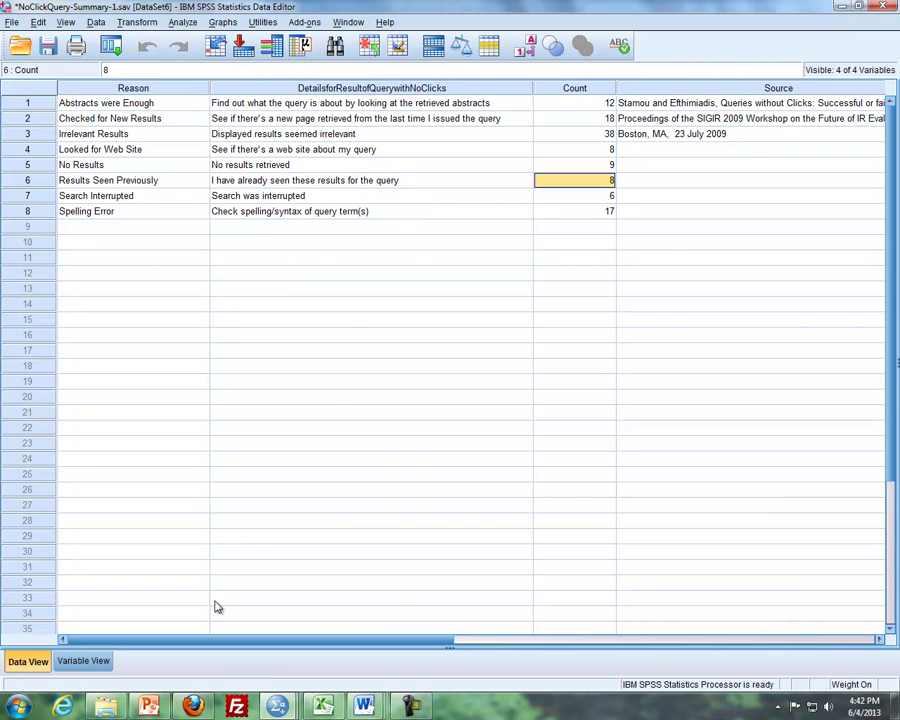
pyautogui.click(148, 706)
pyautogui.press('pagedown')
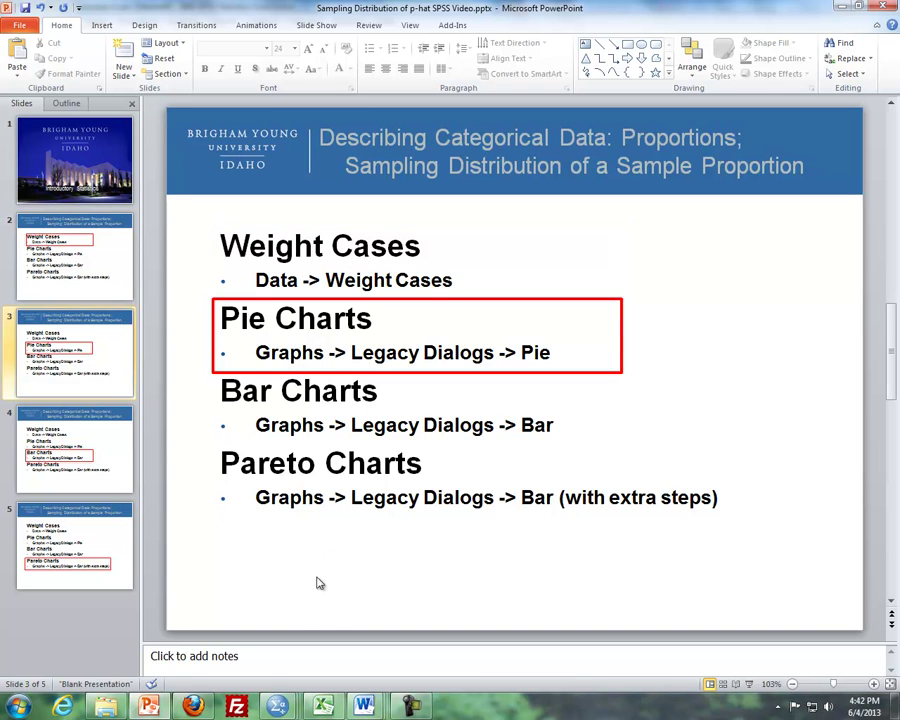
# - Bring the weighted NoClickQuery-Summary-1.sav data window back to the front
pyautogui.moveTo(278, 708)
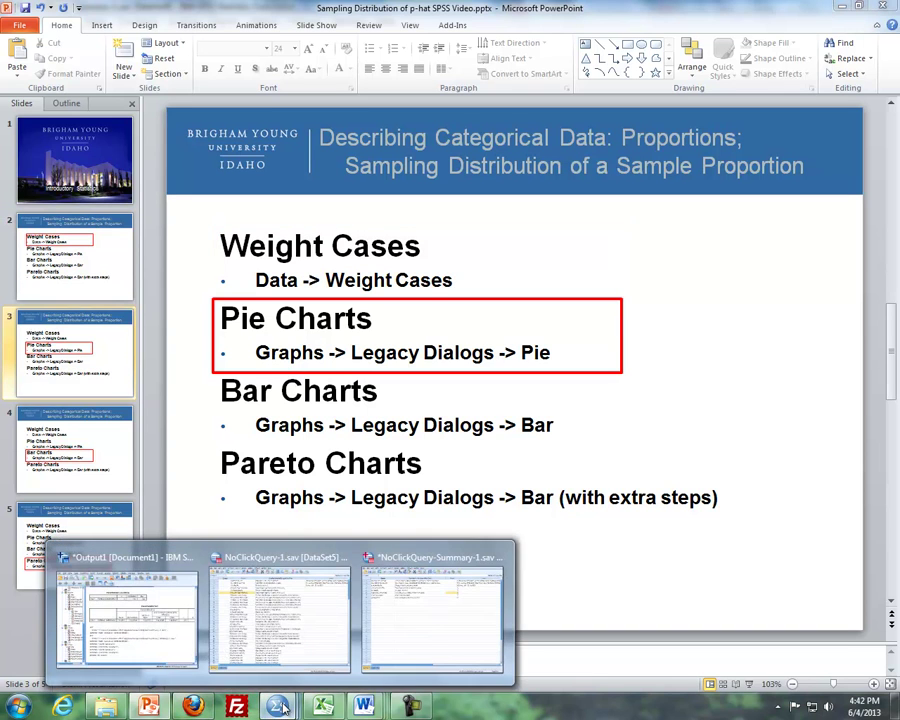
pyautogui.click(422, 637)
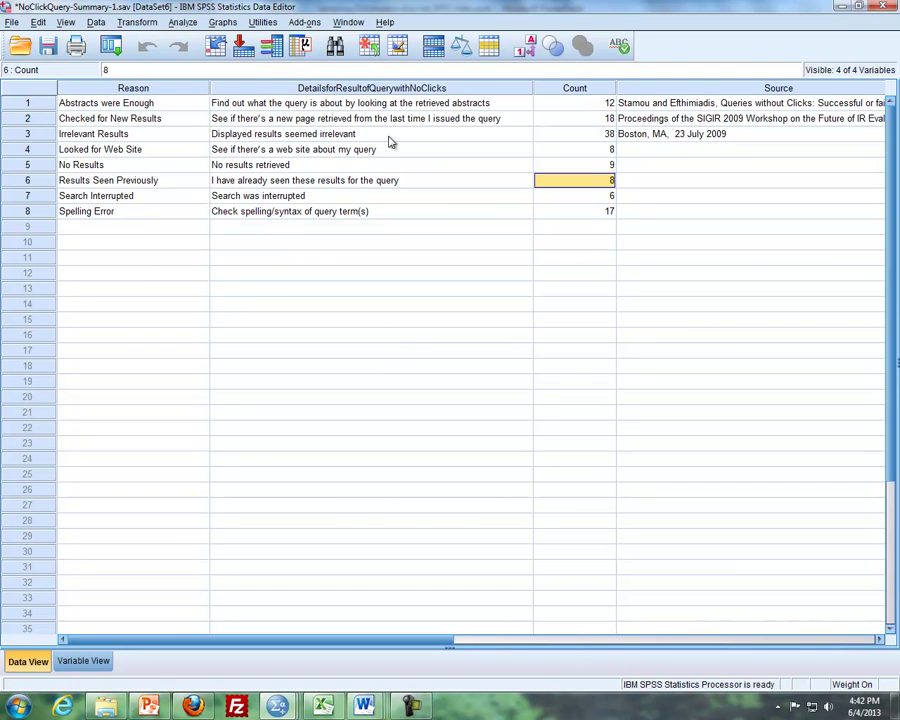
# - Build a legacy pie chart of case counts with slices defined by Reason
pyautogui.click(224, 26)
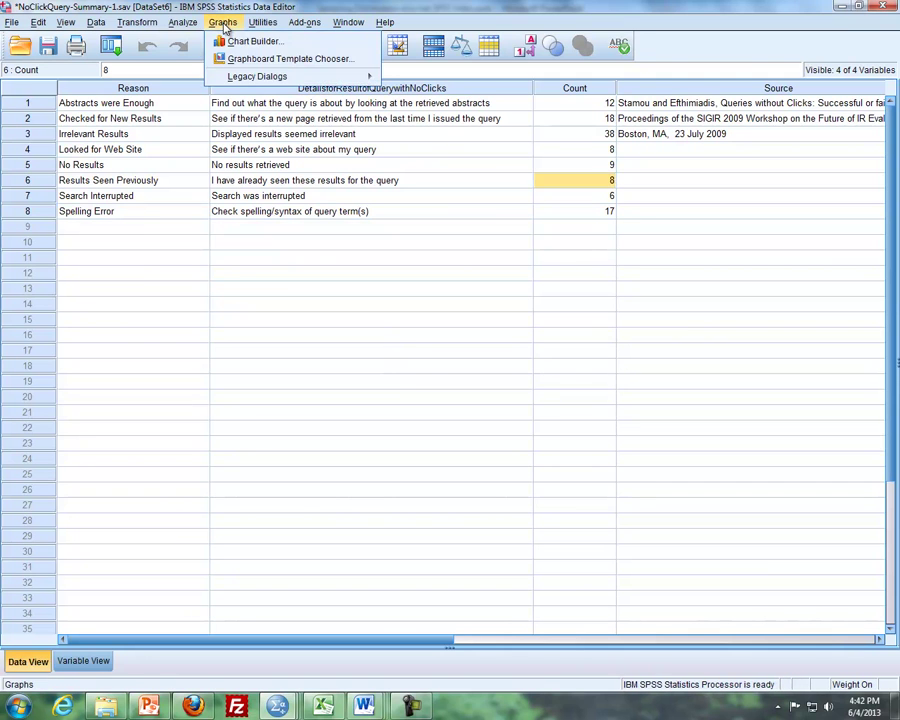
pyautogui.moveTo(255, 80)
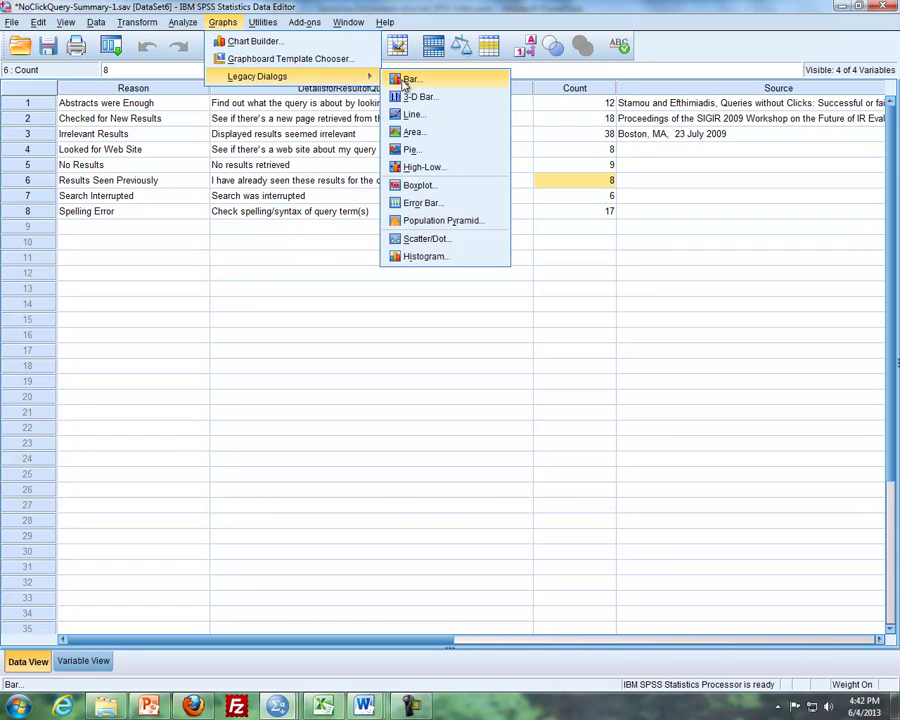
pyautogui.click(420, 150)
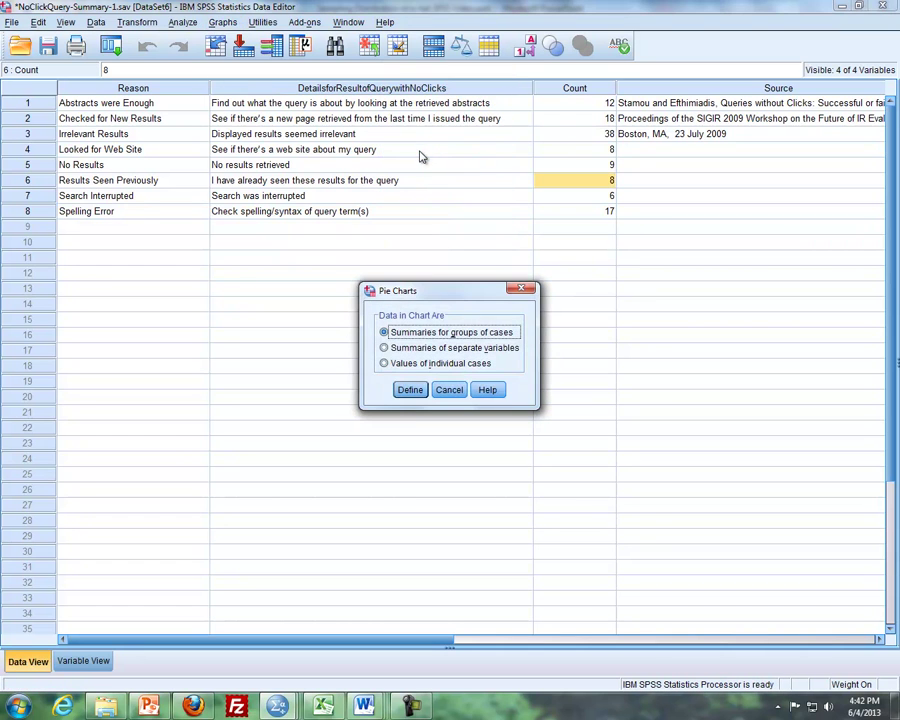
pyautogui.click(411, 390)
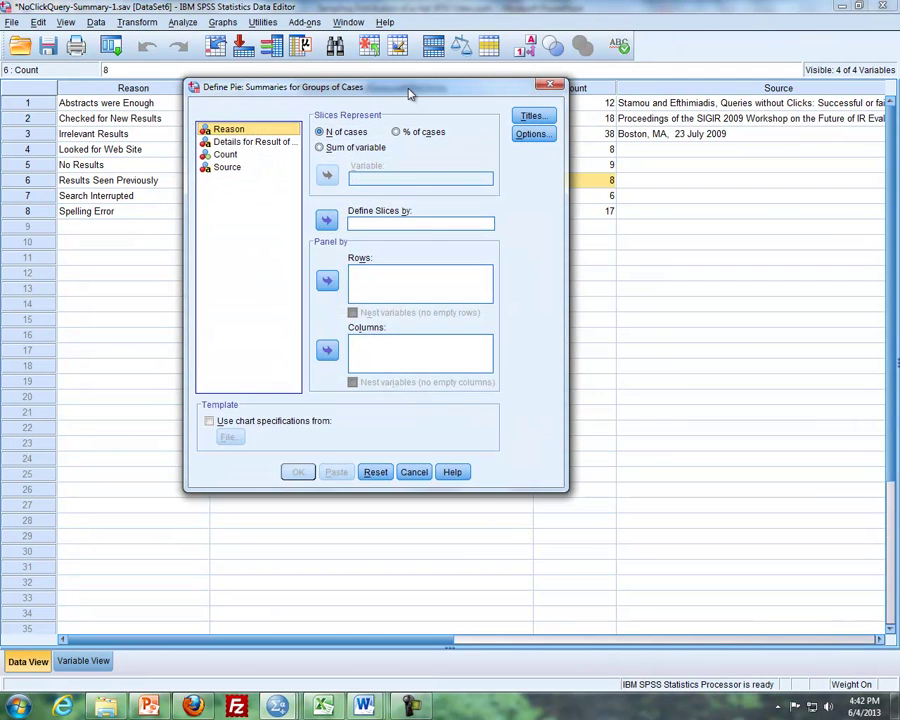
pyautogui.moveTo(413, 101); pyautogui.dragTo(518, 254)
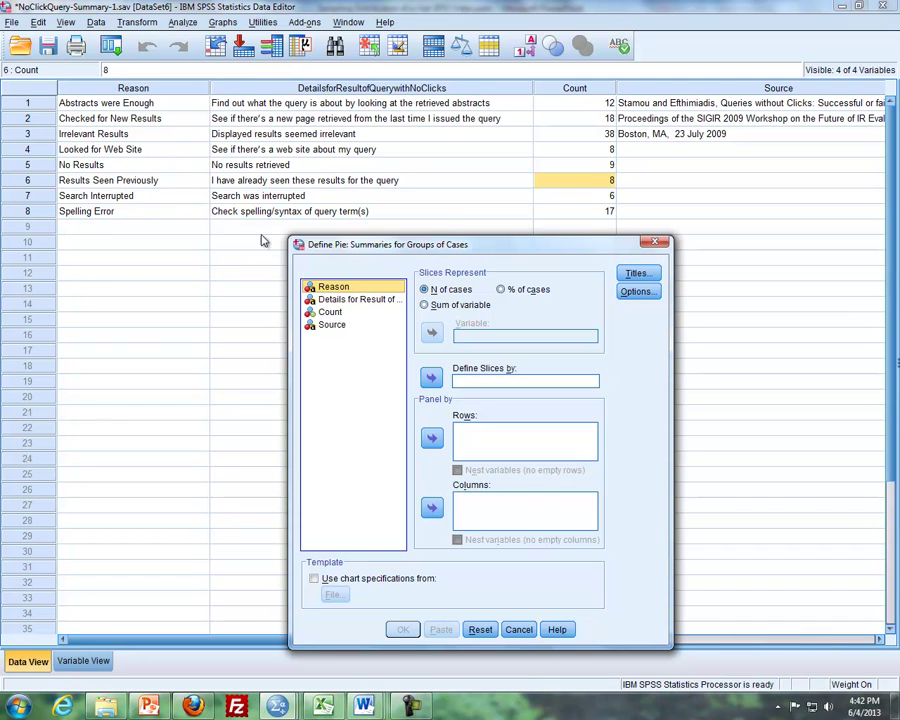
pyautogui.moveTo(338, 288); pyautogui.dragTo(476, 386)
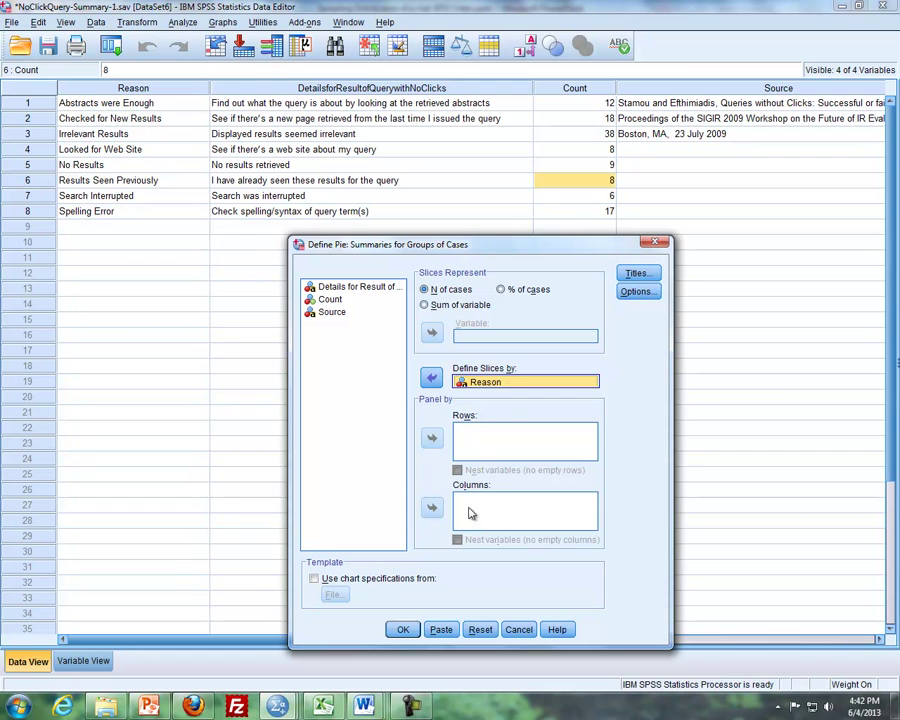
pyautogui.click(402, 630)
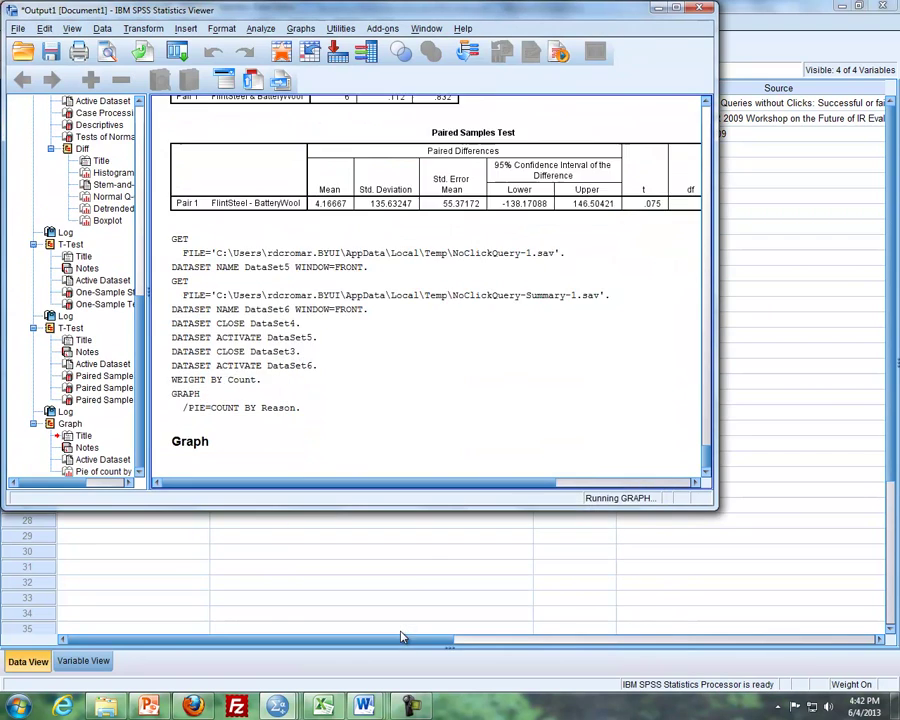
# - Maximize the Output Viewer and scroll down to show the whole Reason pie chart
pyautogui.click(675, 10)
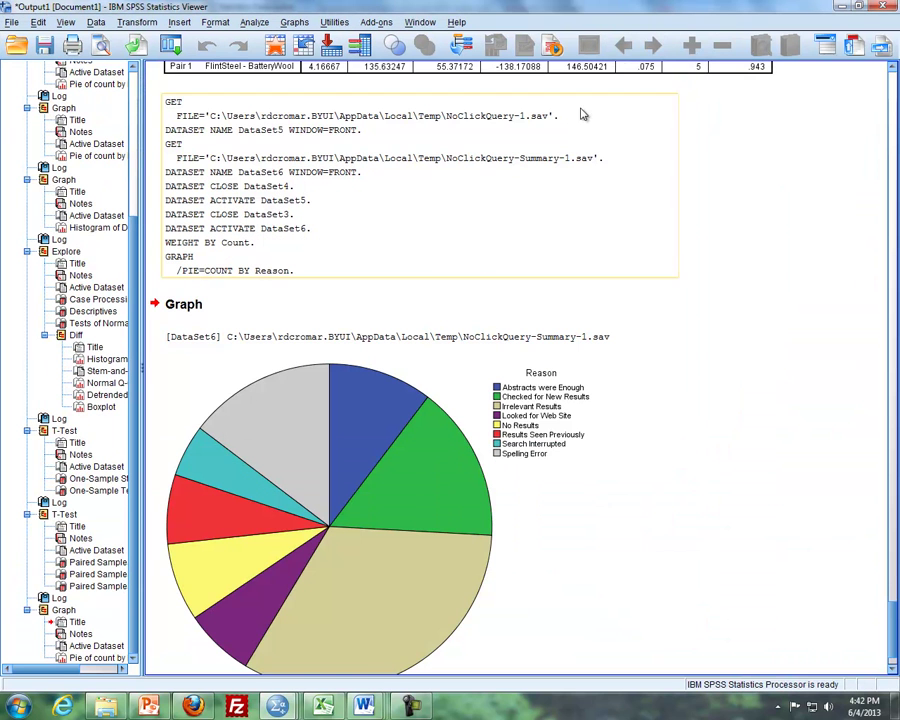
pyautogui.scroll(-1, 550, 446)
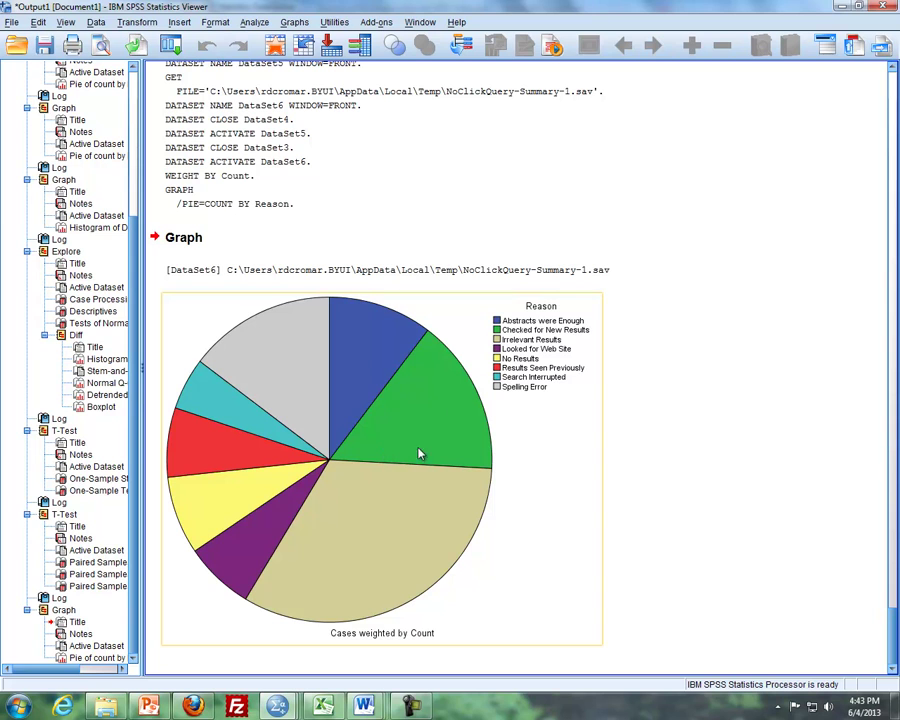
# - Label each pie slice with its percentage and count, then return to the Bar Charts slide
pyautogui.doubleClick(357, 376)
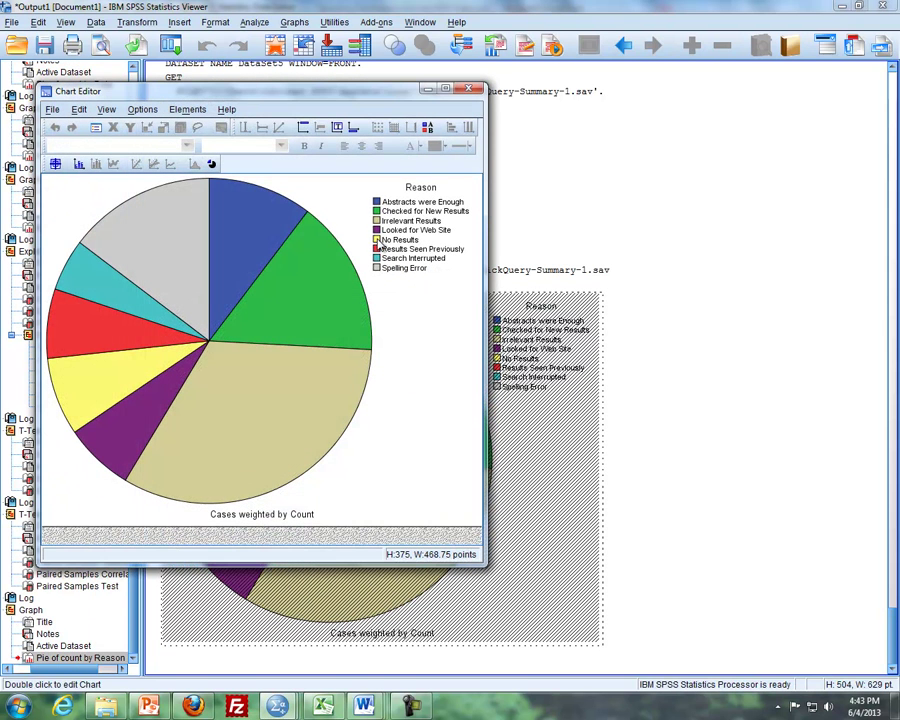
pyautogui.click(187, 109)
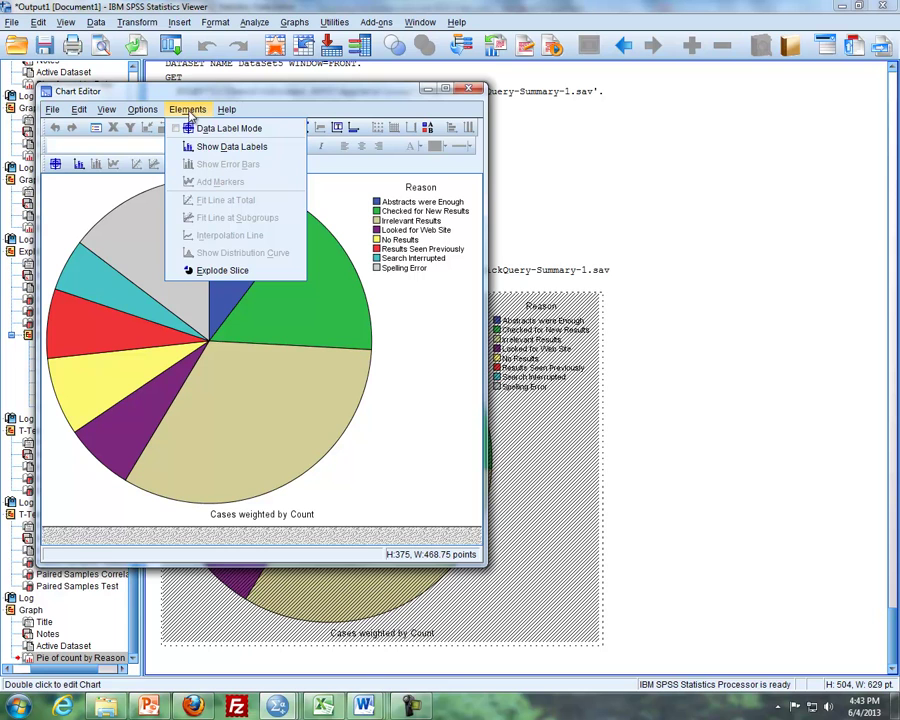
pyautogui.click(231, 146)
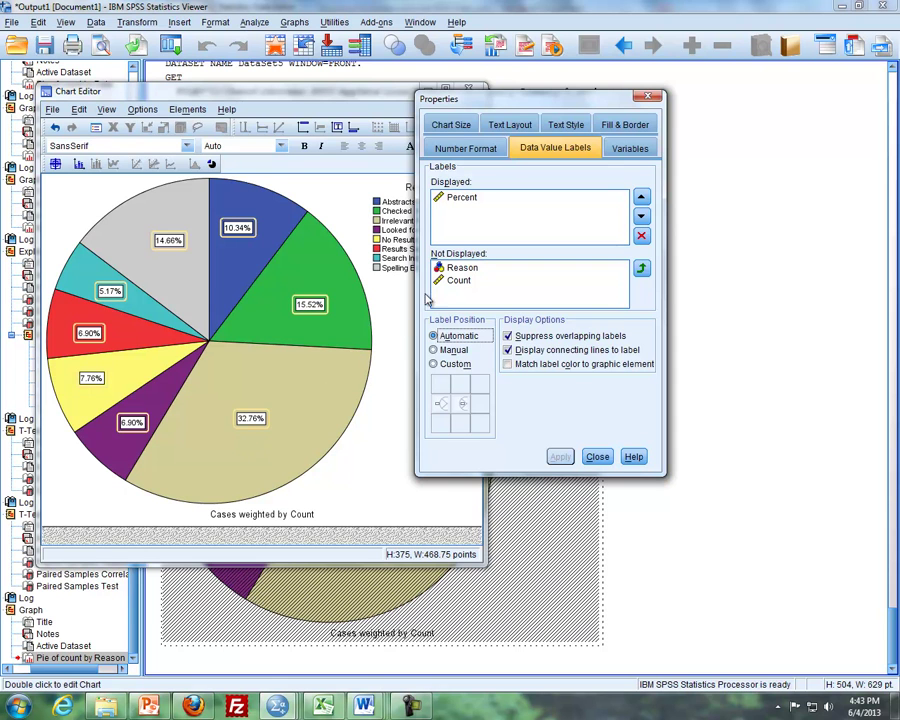
pyautogui.click(457, 282)
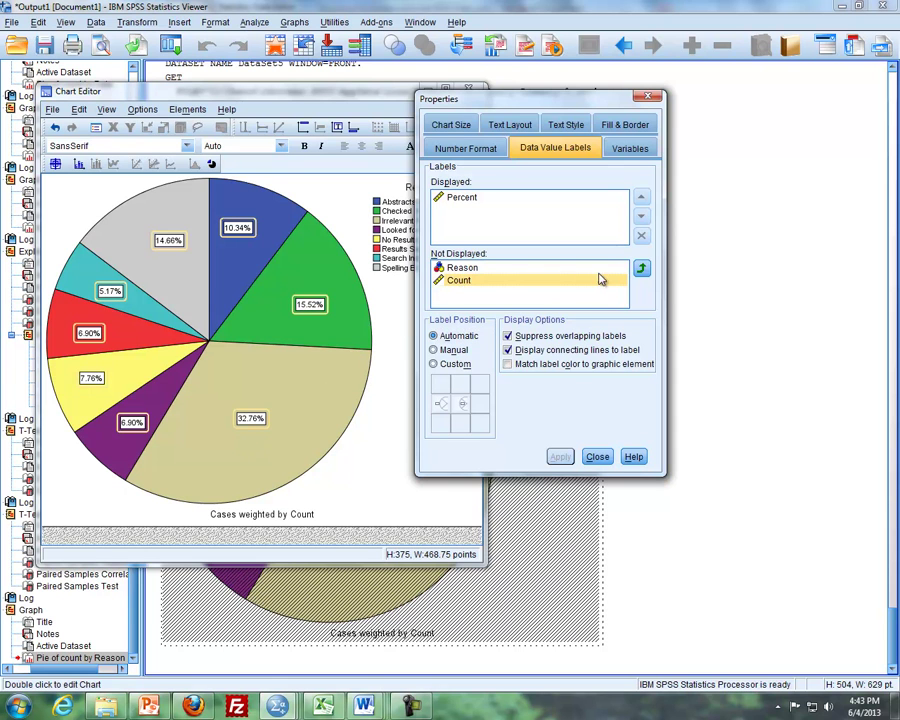
pyautogui.click(642, 270)
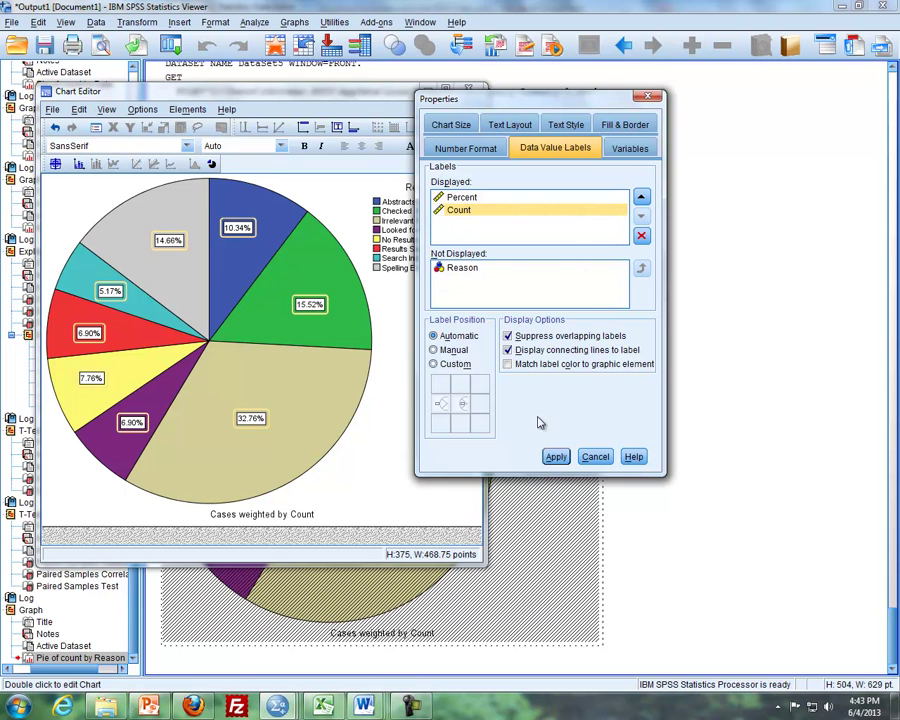
pyautogui.click(555, 458)
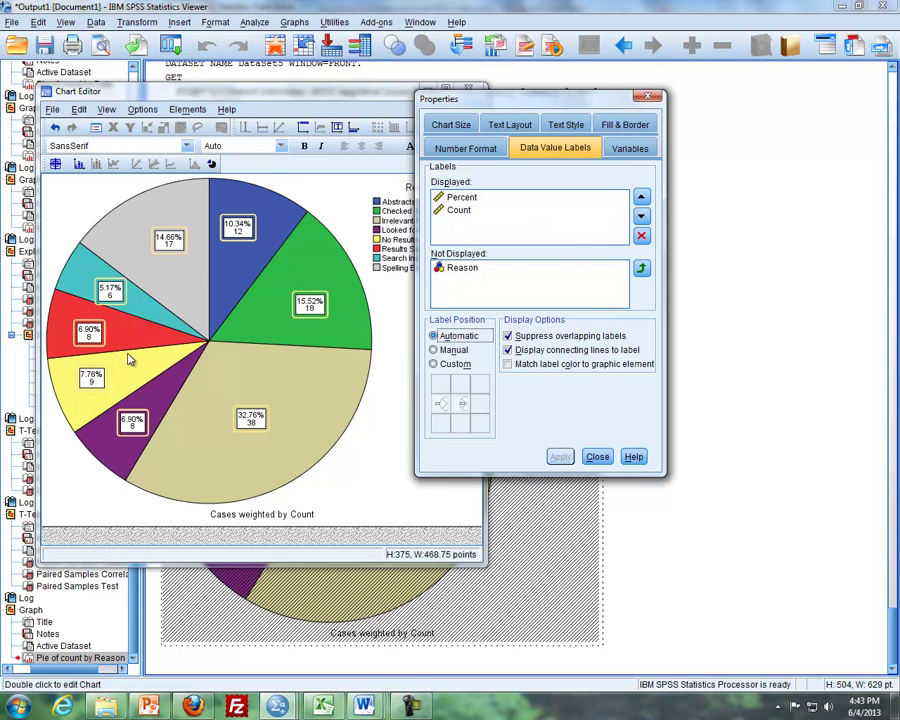
pyautogui.click(648, 96)
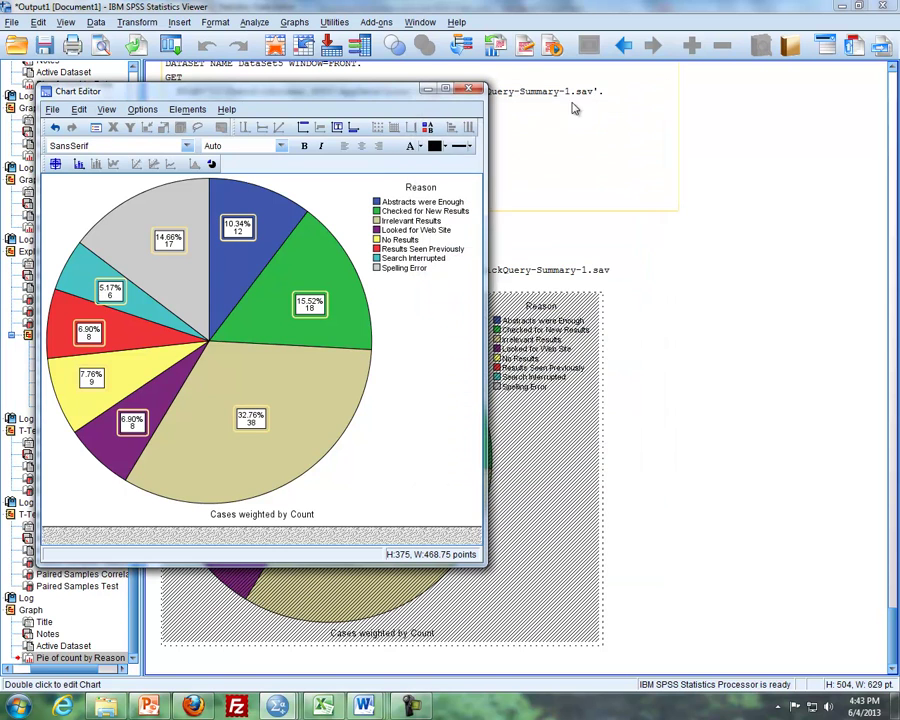
pyautogui.click(468, 89)
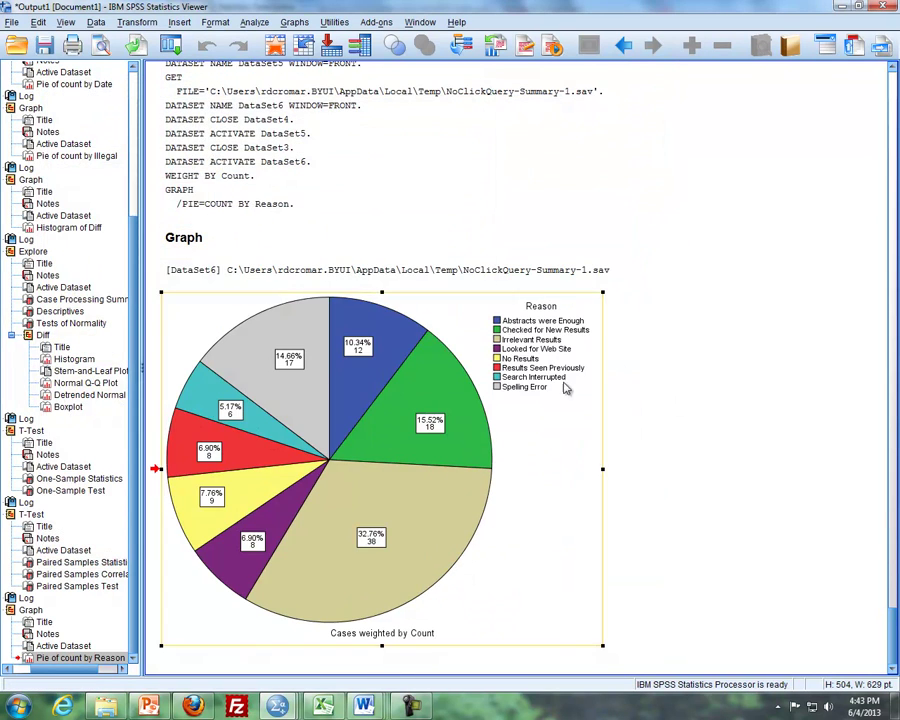
pyautogui.hotkey('alt', 'Tab')
pyautogui.scroll(-1, 301, 573)
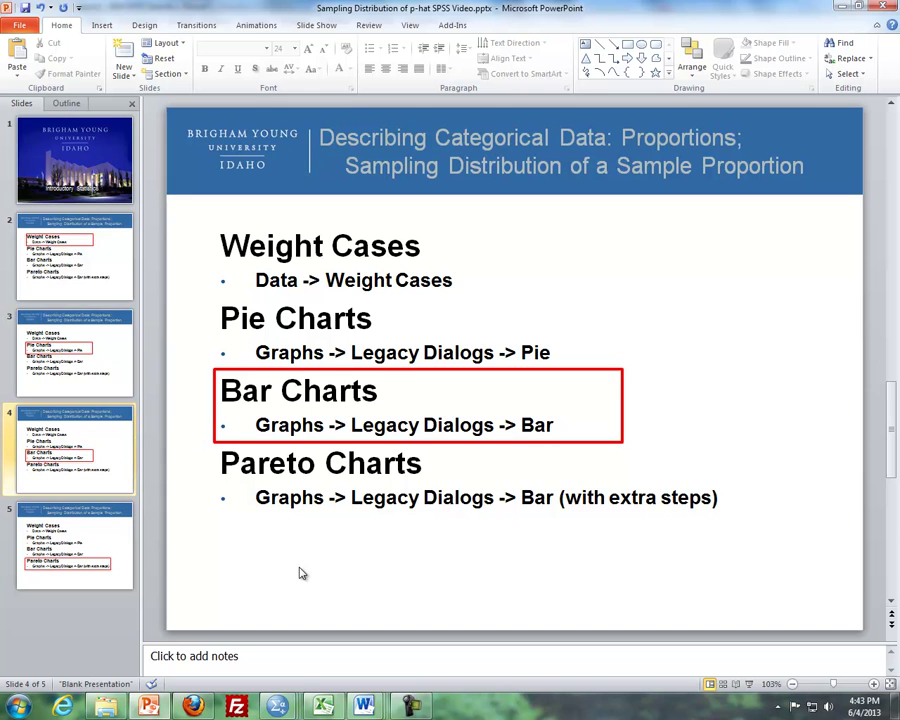
# - Create a simple legacy bar chart of counts with Reason on the category axis
pyautogui.moveTo(278, 705)
pyautogui.click(455, 635)
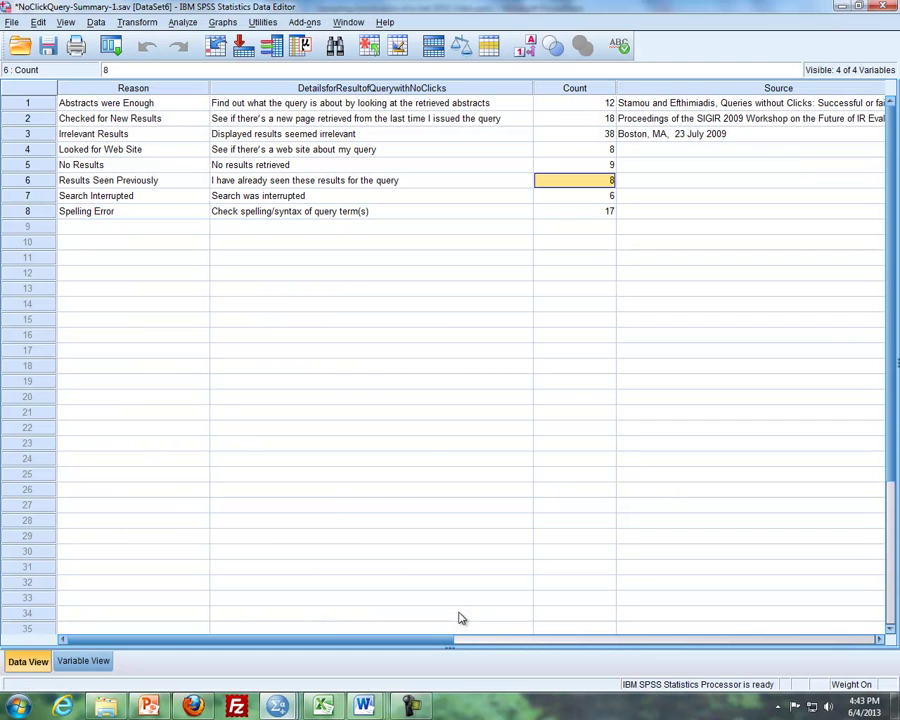
pyautogui.click(222, 22)
pyautogui.moveTo(242, 78)
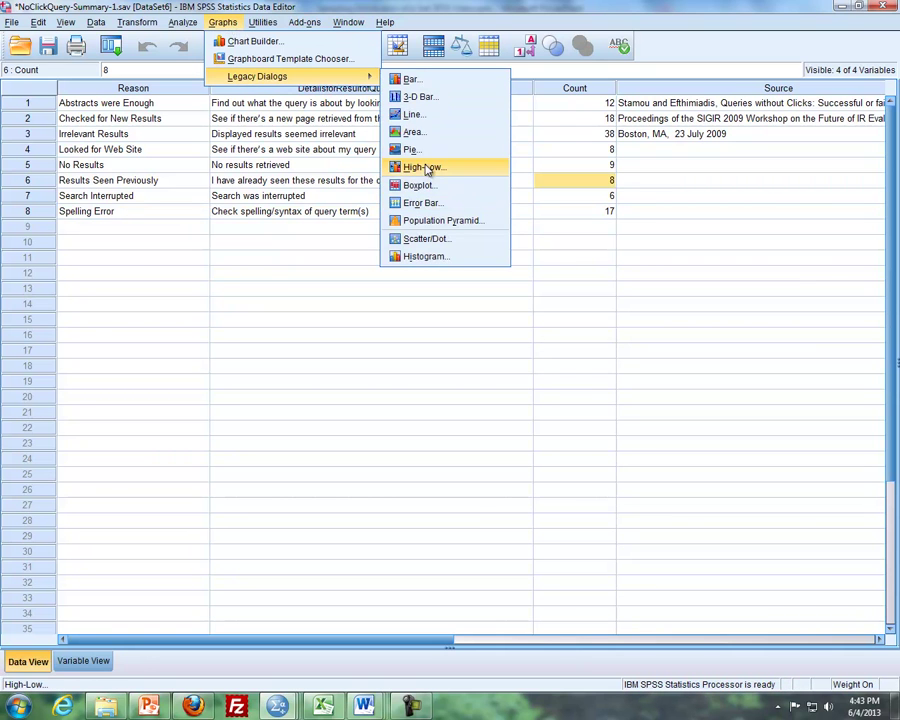
pyautogui.click(412, 80)
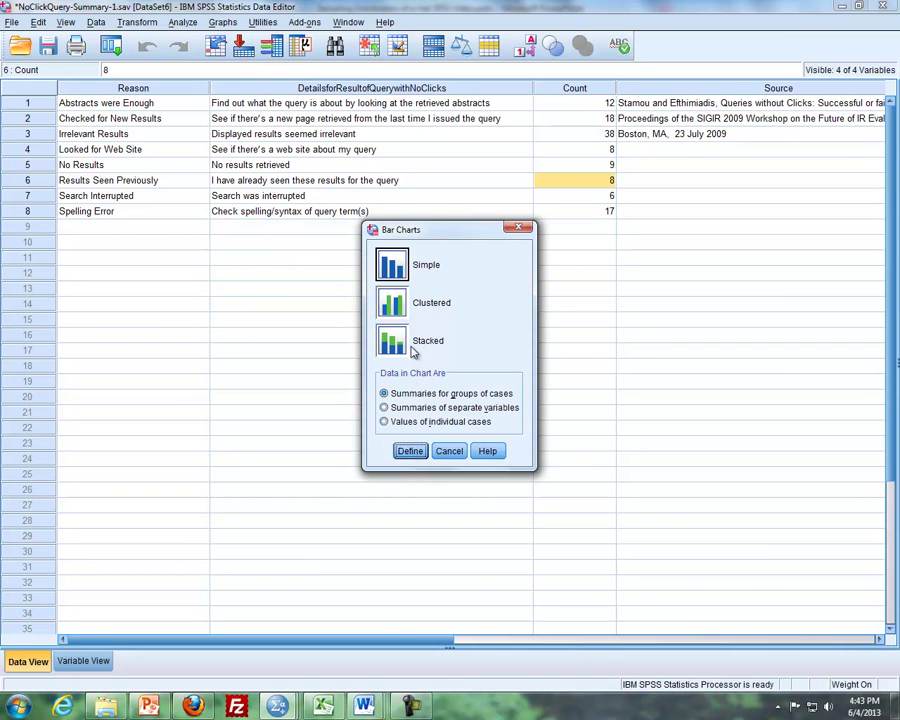
pyautogui.click(412, 452)
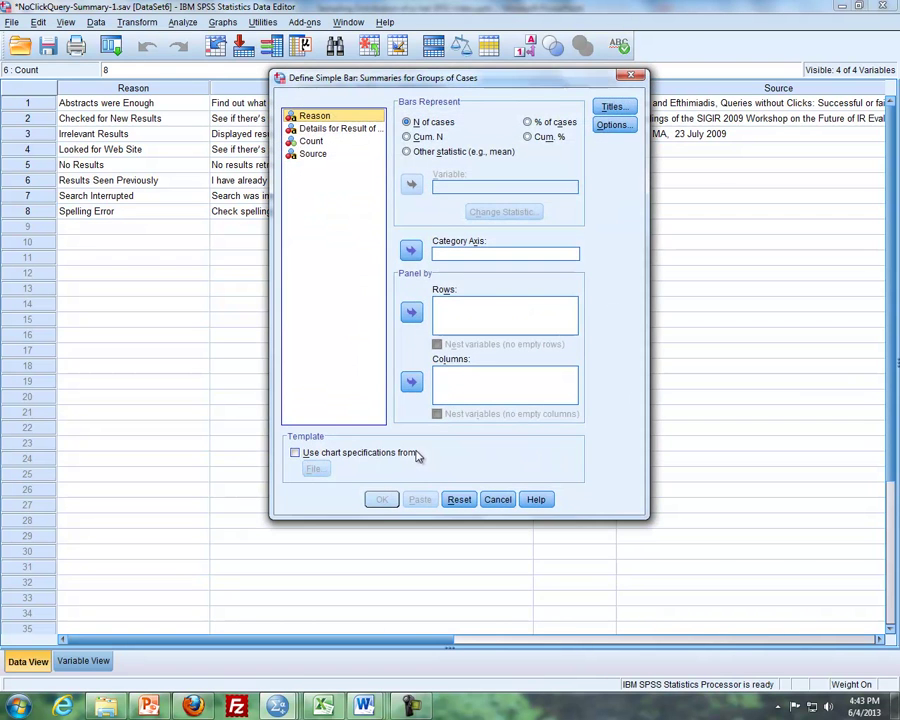
pyautogui.moveTo(466, 83); pyautogui.dragTo(608, 194)
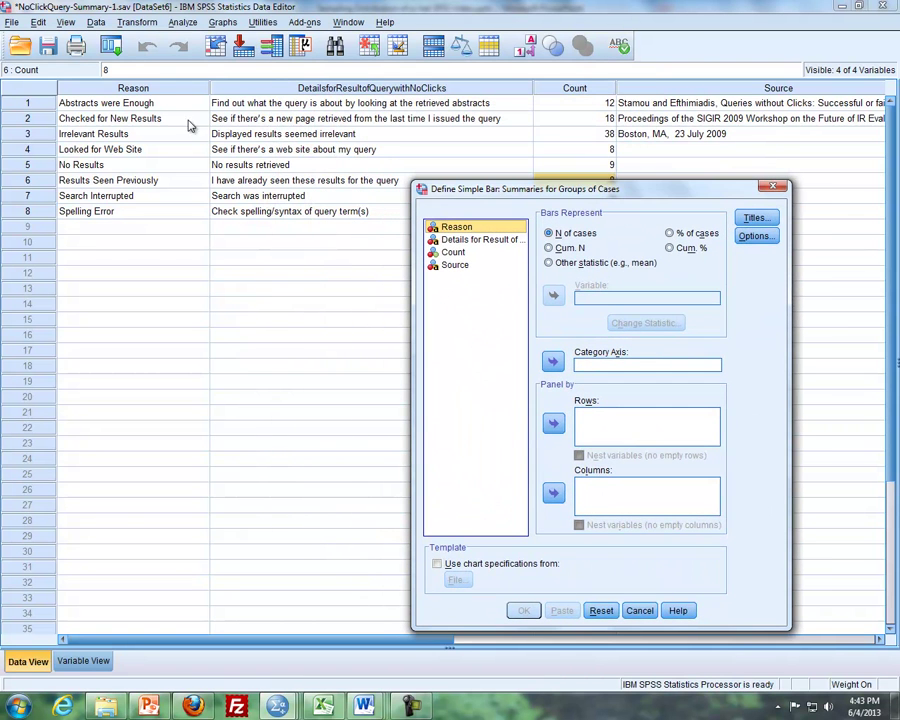
pyautogui.moveTo(462, 232); pyautogui.dragTo(598, 372)
pyautogui.click(524, 611)
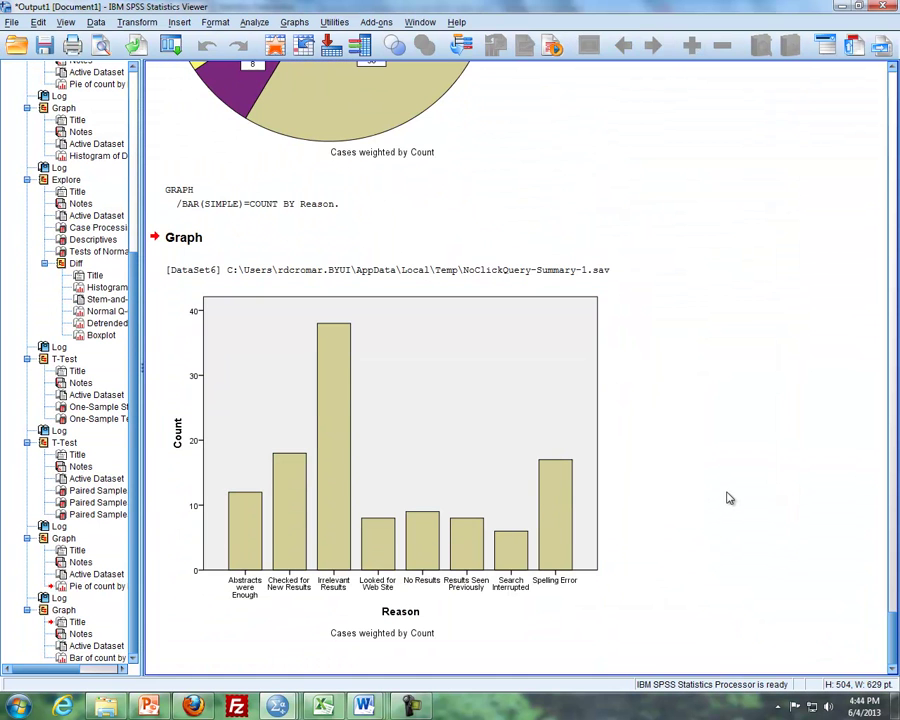
# - Add data labels showing both count and percent to every bar of the Reason chart
pyautogui.click(351, 486)
pyautogui.doubleClick(338, 413)
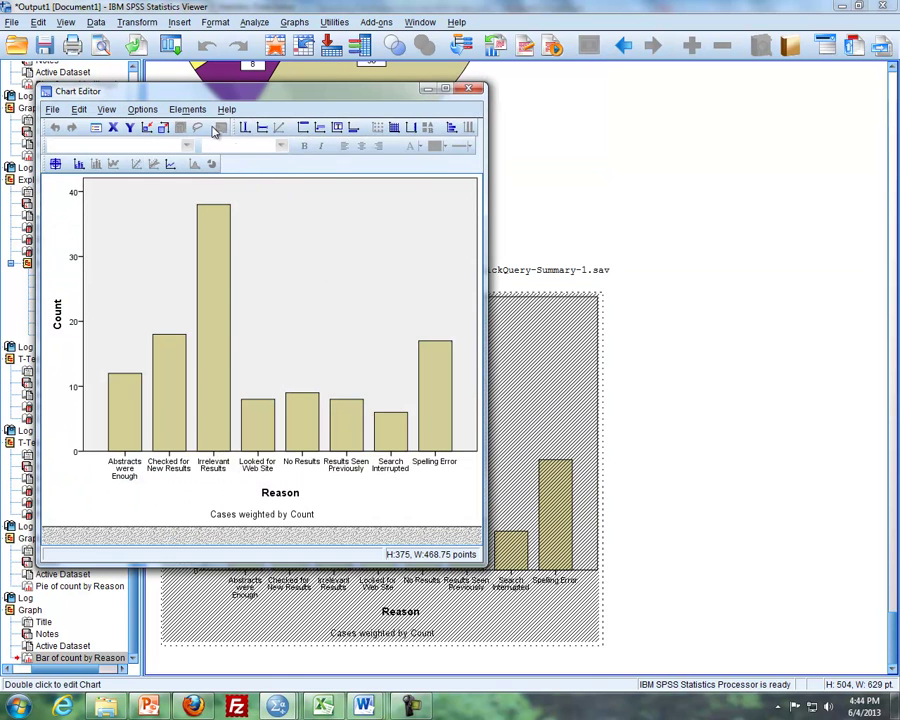
pyautogui.click(187, 109)
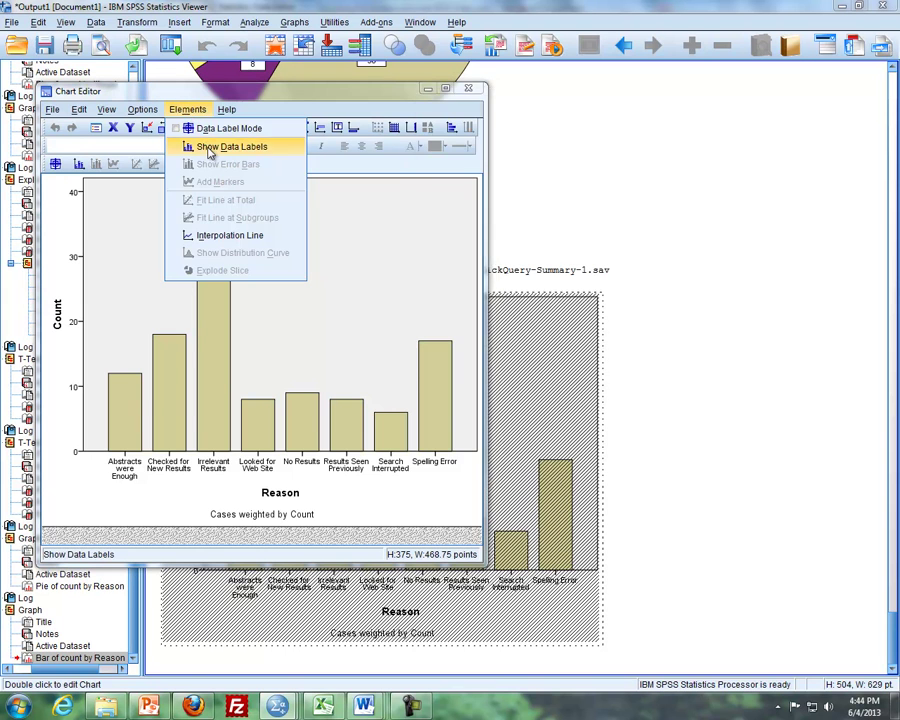
pyautogui.click(208, 147)
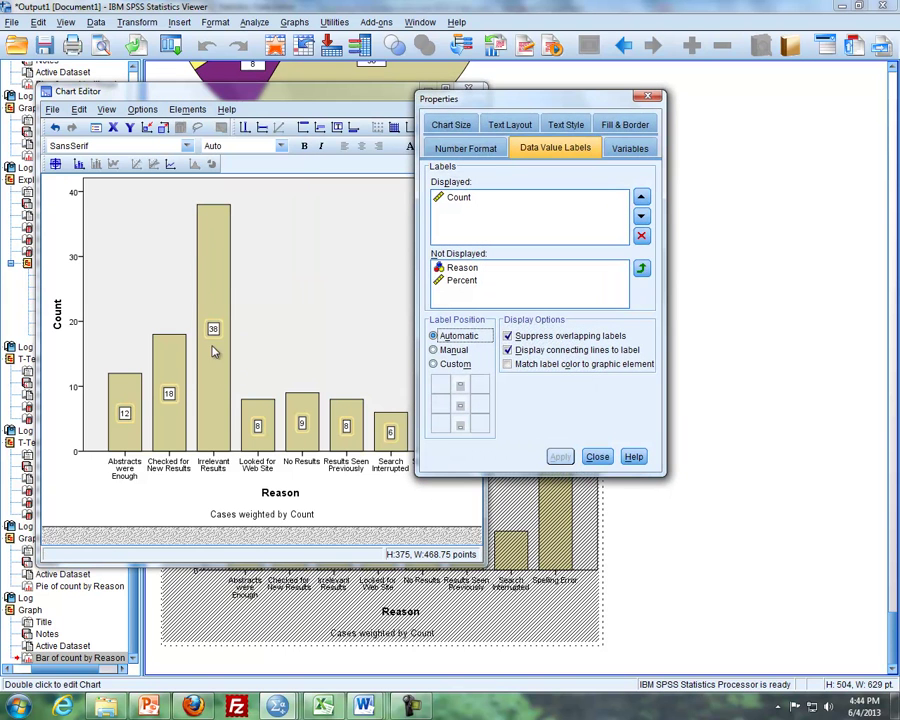
pyautogui.moveTo(516, 100); pyautogui.dragTo(633, 126)
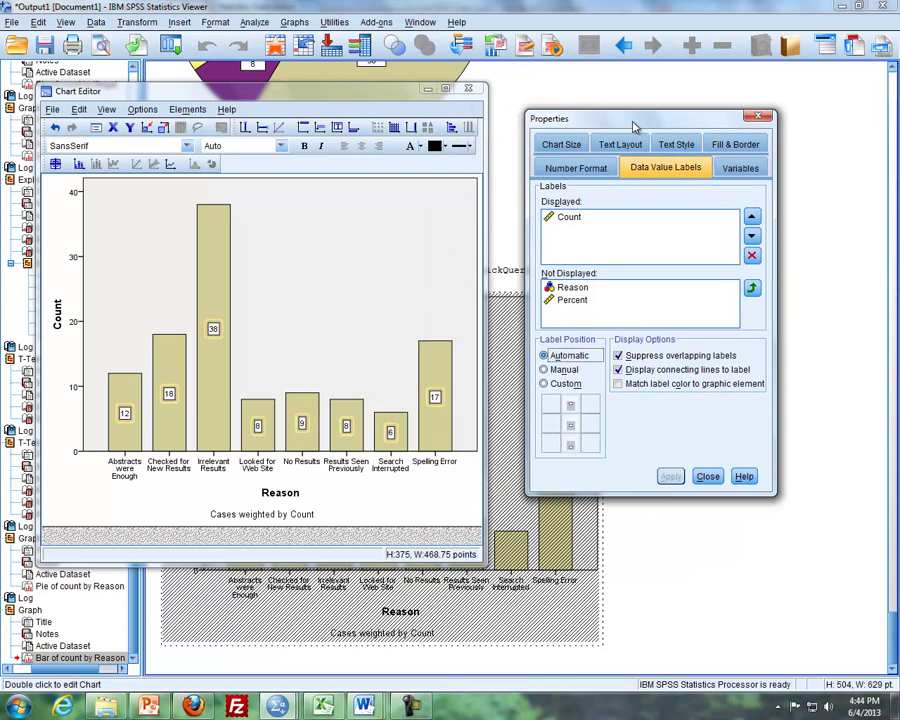
pyautogui.click(575, 301)
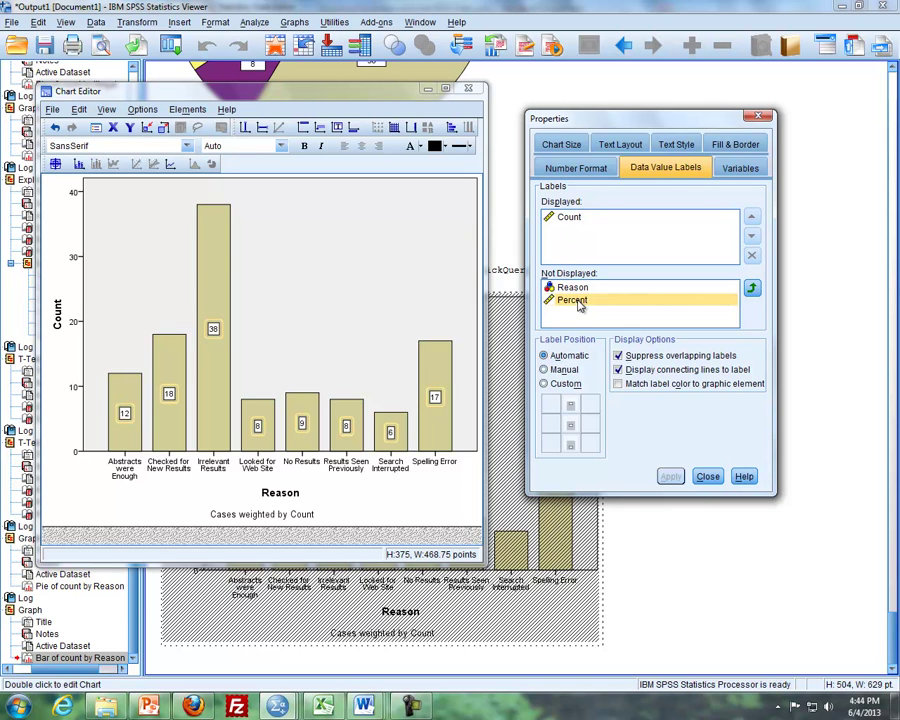
pyautogui.click(752, 288)
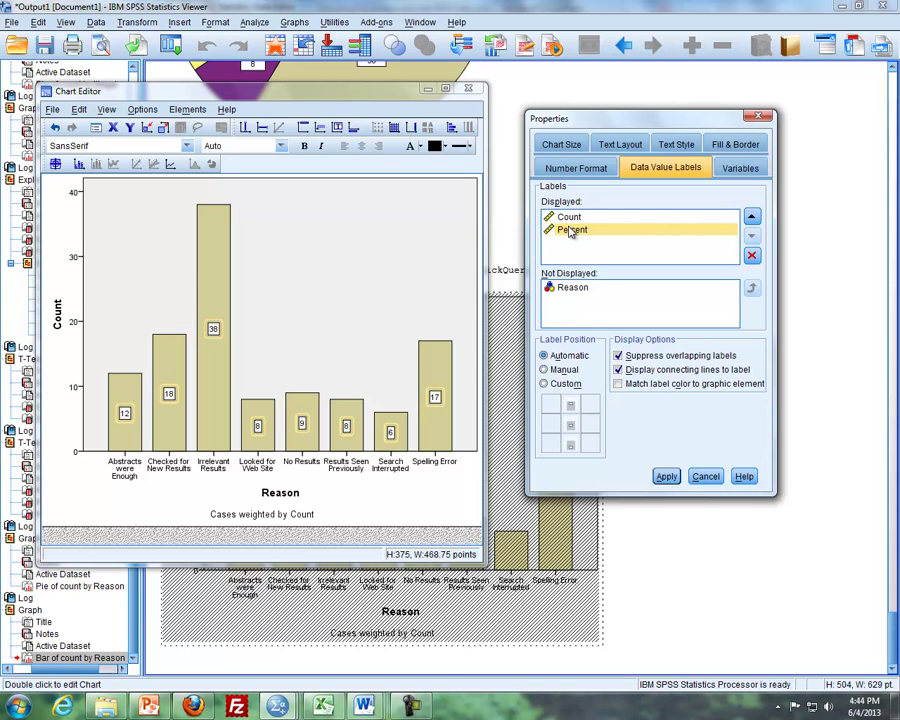
pyautogui.click(665, 476)
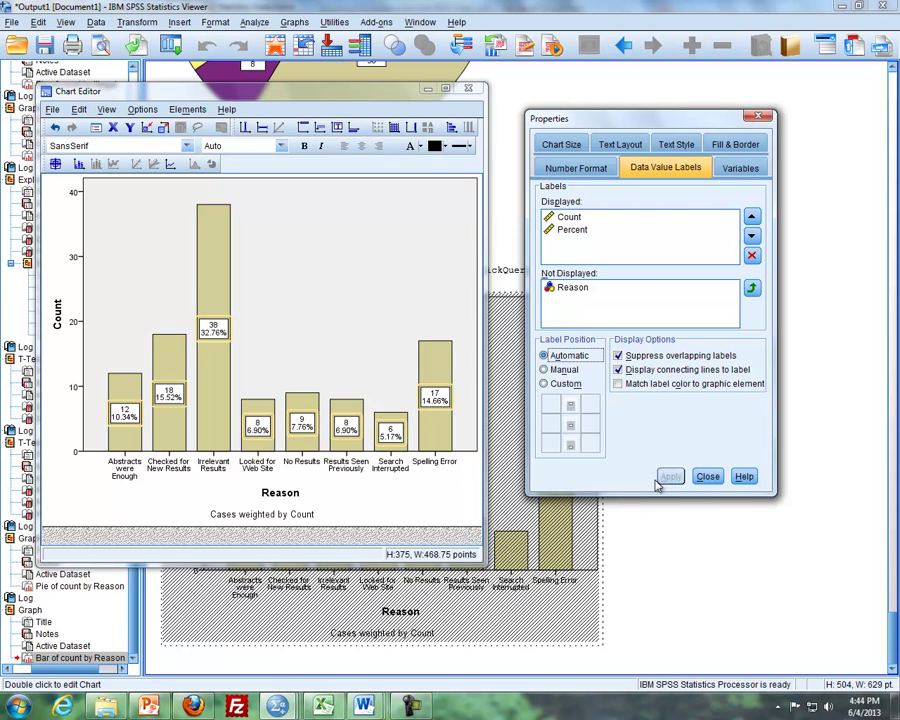
pyautogui.click(765, 118)
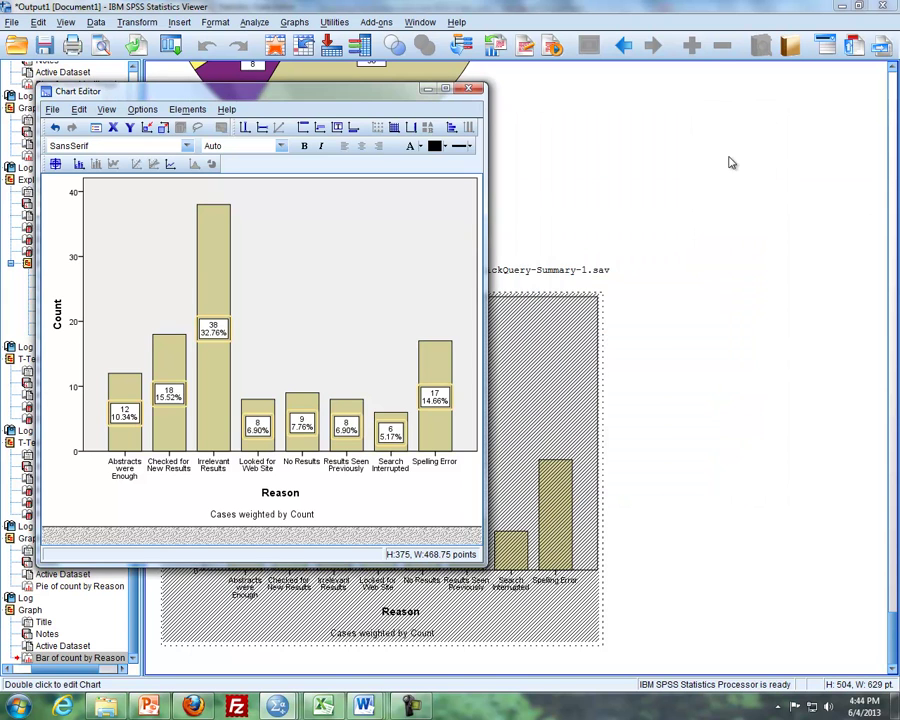
pyautogui.click(467, 88)
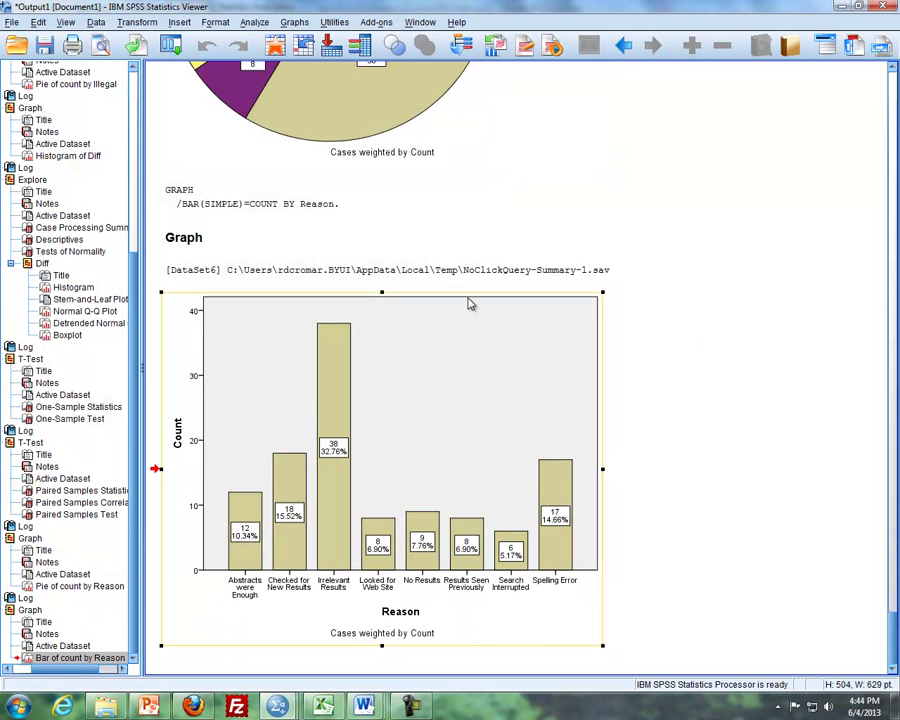
# - Review the output, advance the presentation to the Pareto Charts slide, then call up SPSS windows
pyautogui.scroll(5, 466, 310)
pyautogui.scroll(-5, 465, 330)
pyautogui.click(148, 707)
pyautogui.scroll(-2, 268, 572)
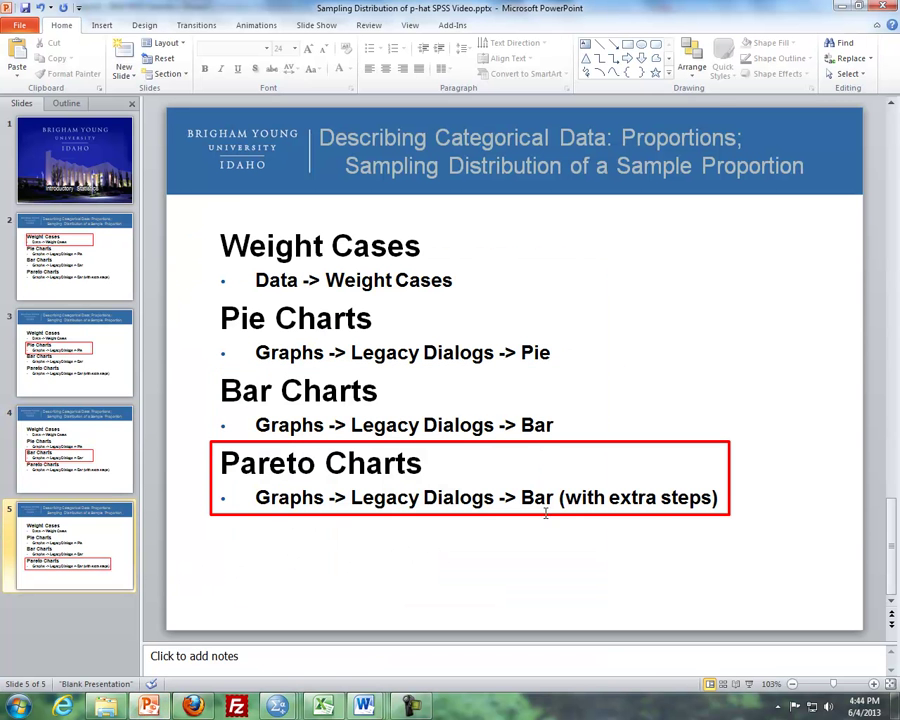
pyautogui.click(277, 707)
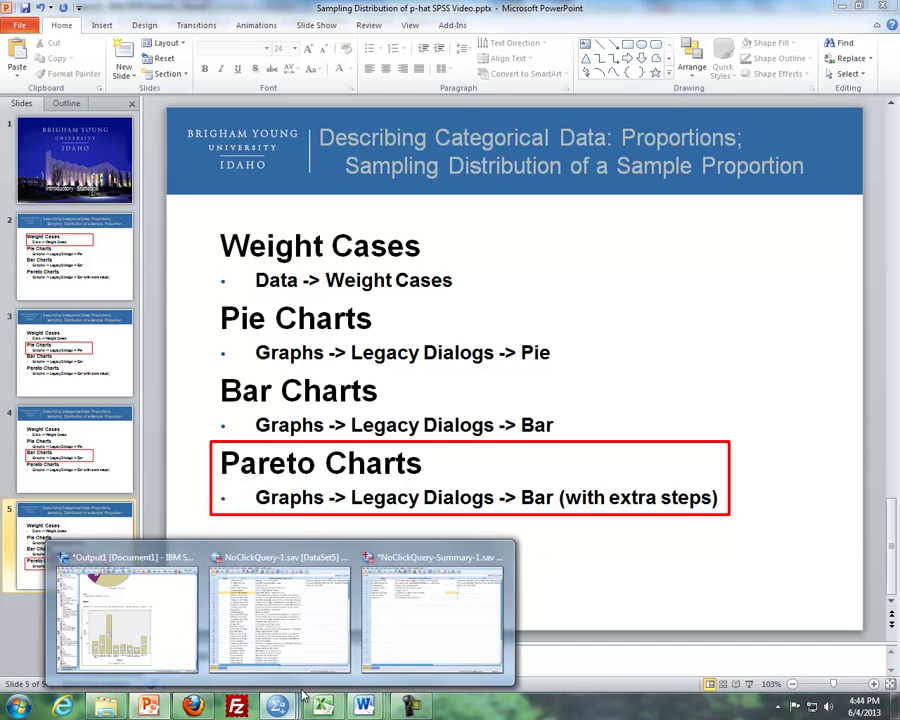
# - From the summary data, generate a second simple bar chart with Reason on the category axis
pyautogui.click(440, 636)
pyautogui.click(222, 22)
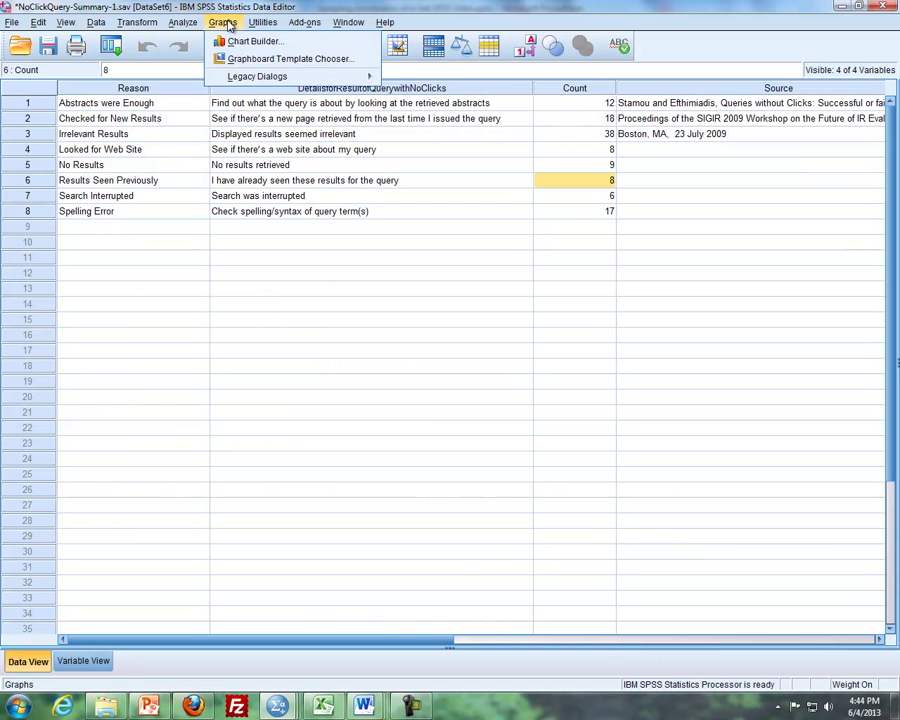
pyautogui.moveTo(290, 77)
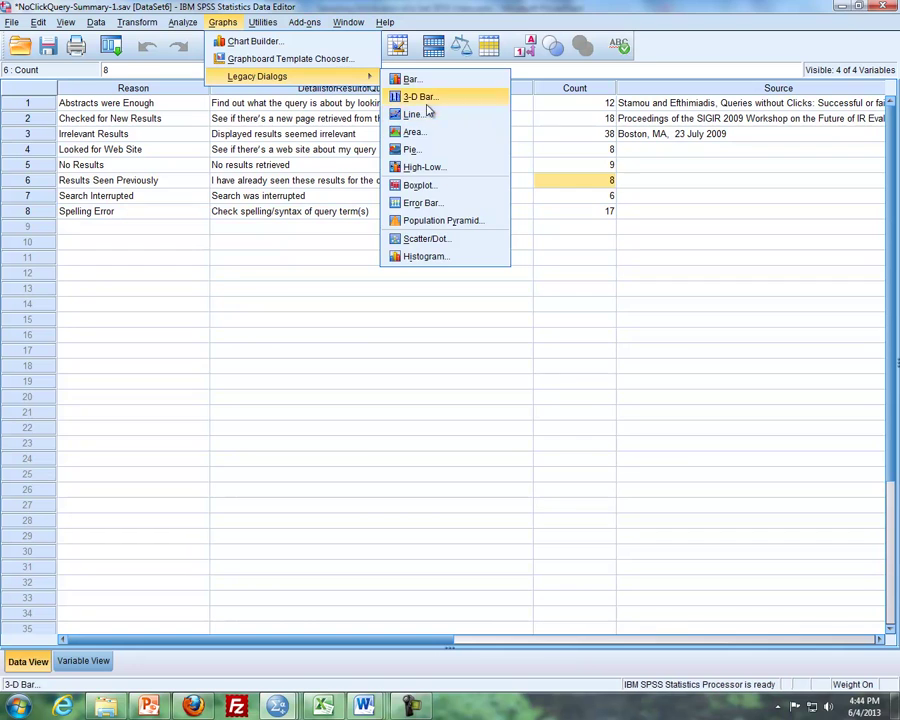
pyautogui.click(412, 79)
pyautogui.click(424, 452)
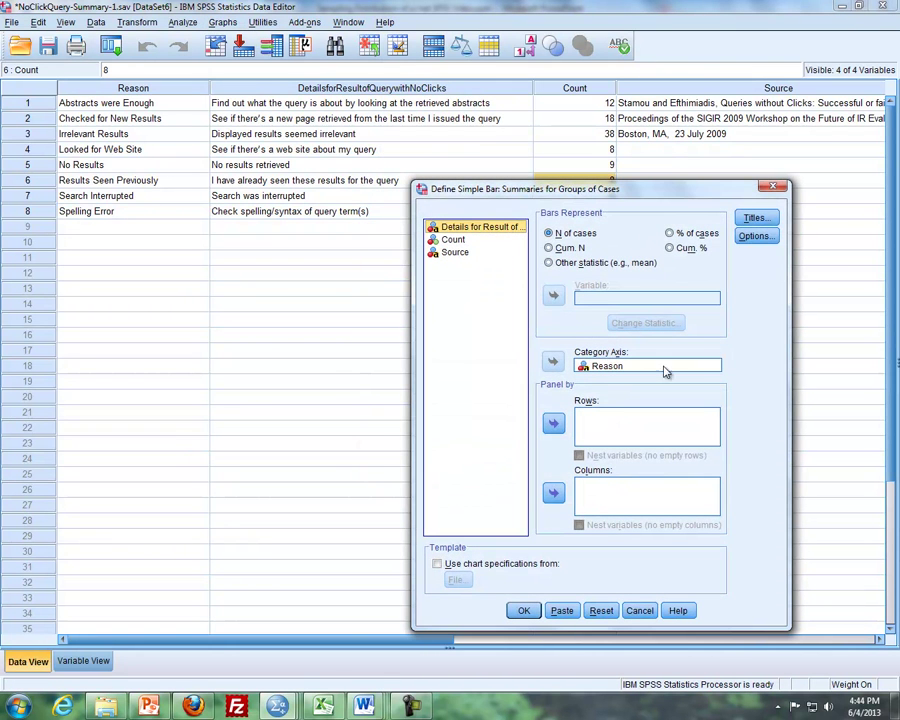
pyautogui.click(523, 611)
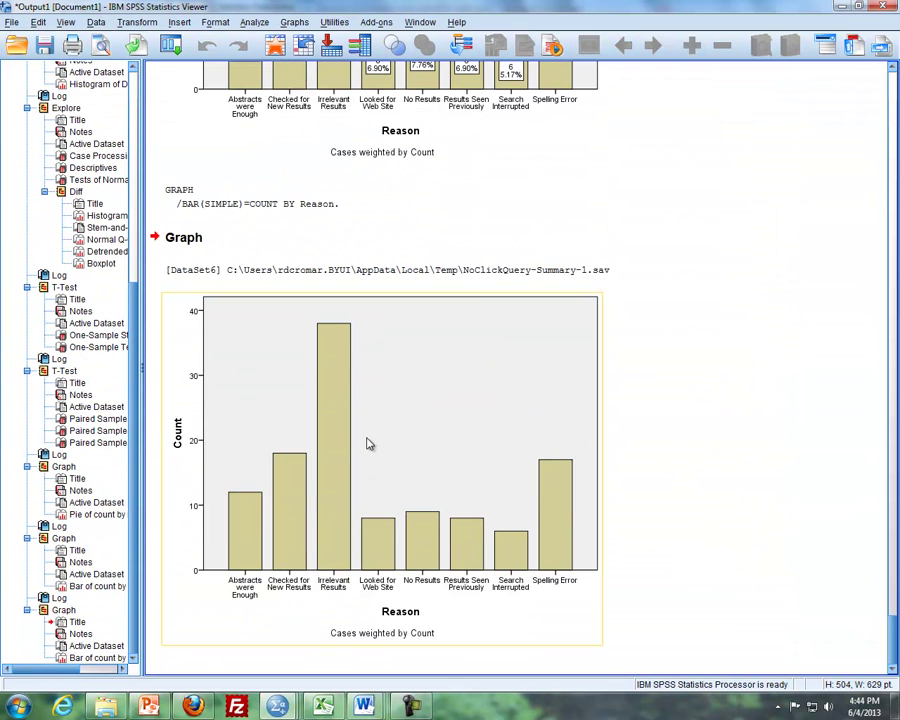
# - Sort the Reason bar chart's categories by count statistic in descending order, Irrelevant Results first
pyautogui.doubleClick(335, 447)
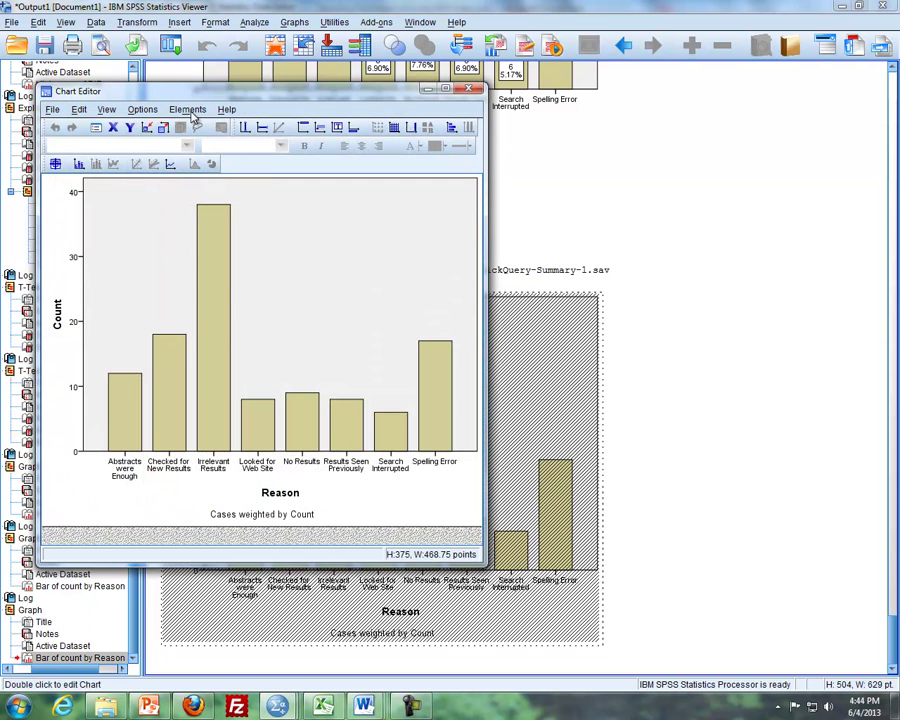
pyautogui.doubleClick(217, 331)
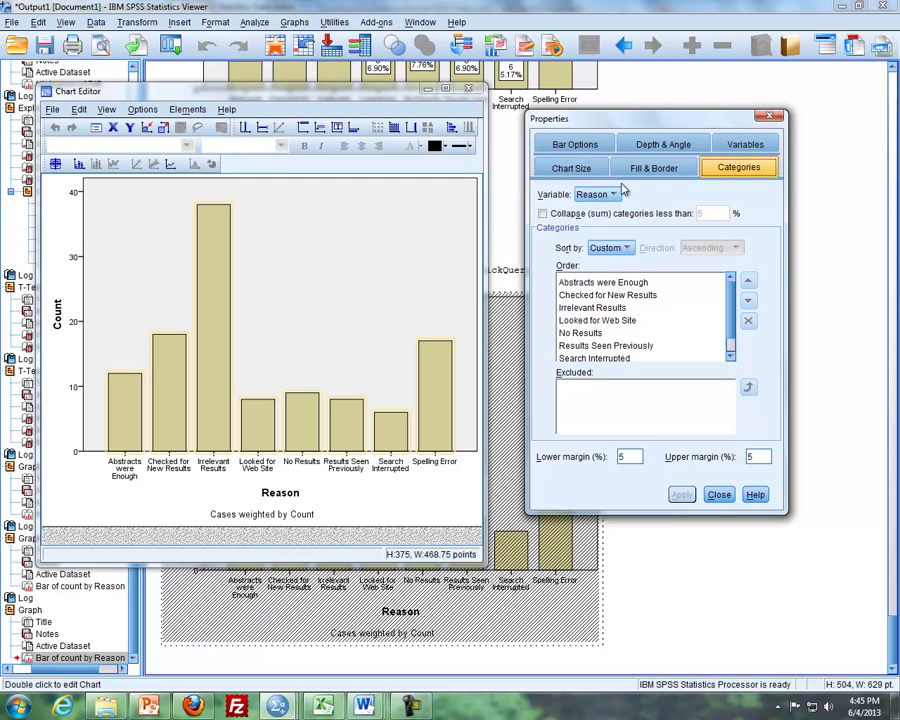
pyautogui.click(629, 248)
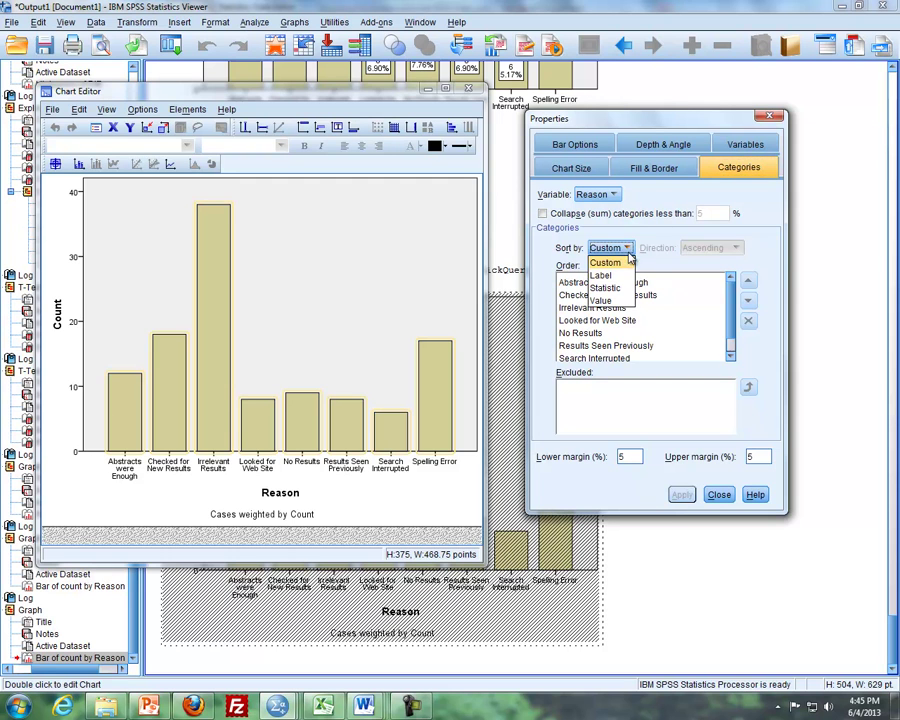
pyautogui.click(616, 288)
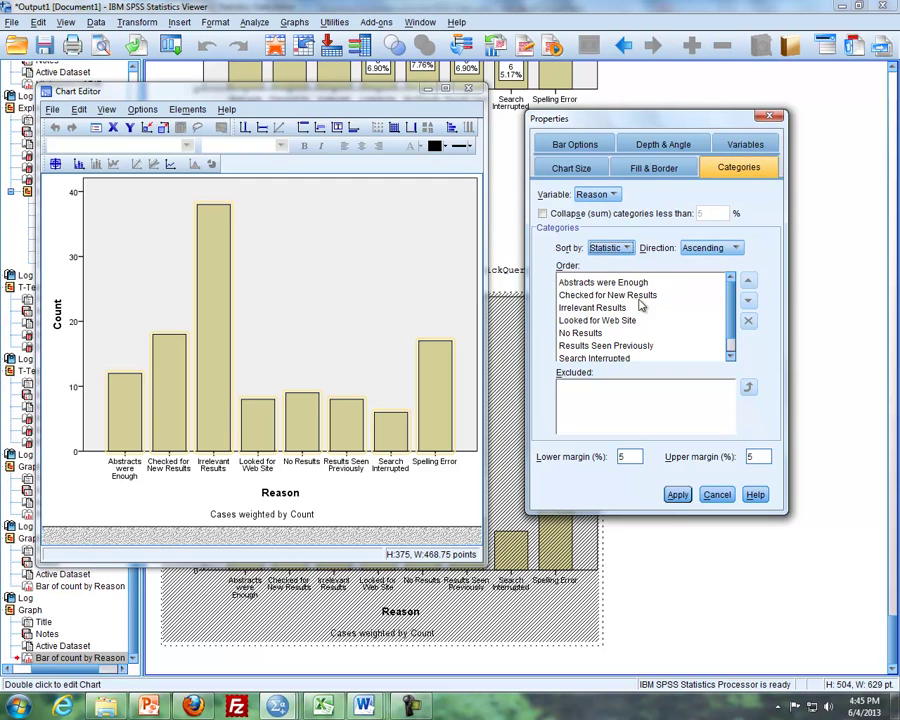
pyautogui.click(738, 249)
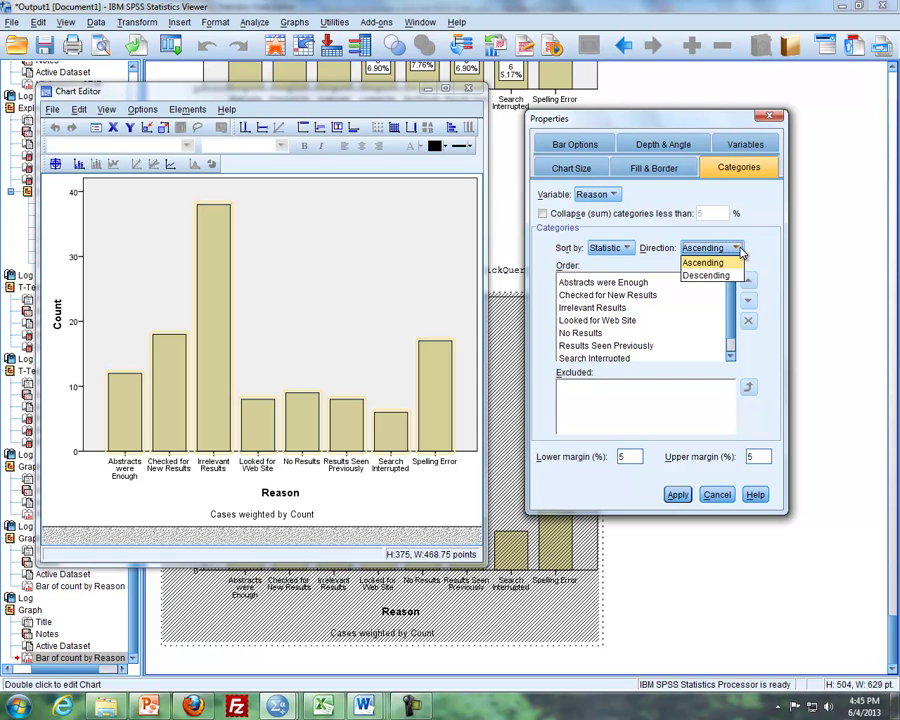
pyautogui.click(729, 276)
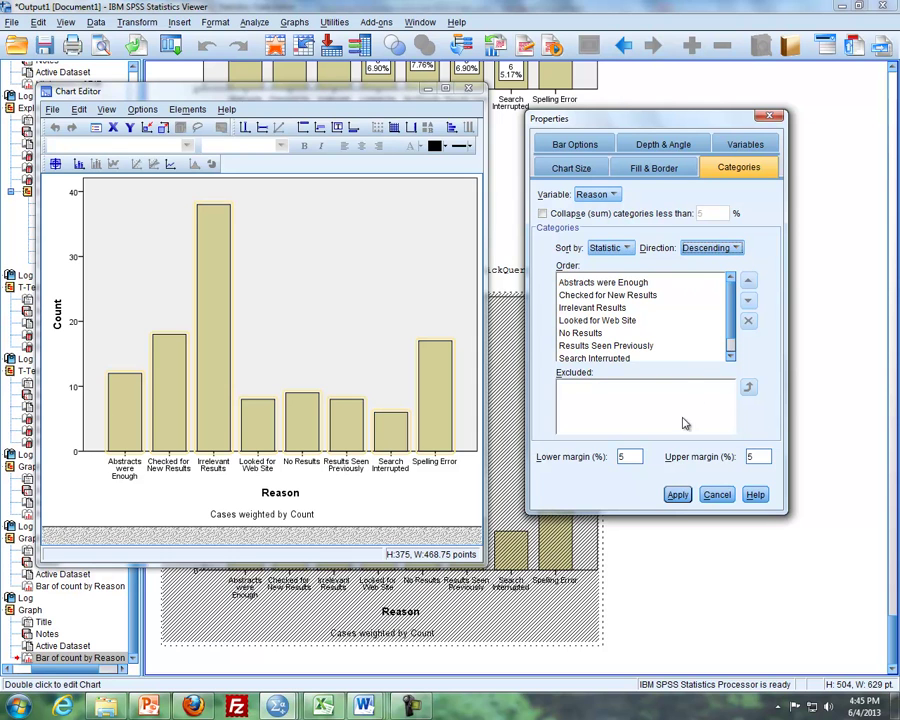
pyautogui.click(677, 495)
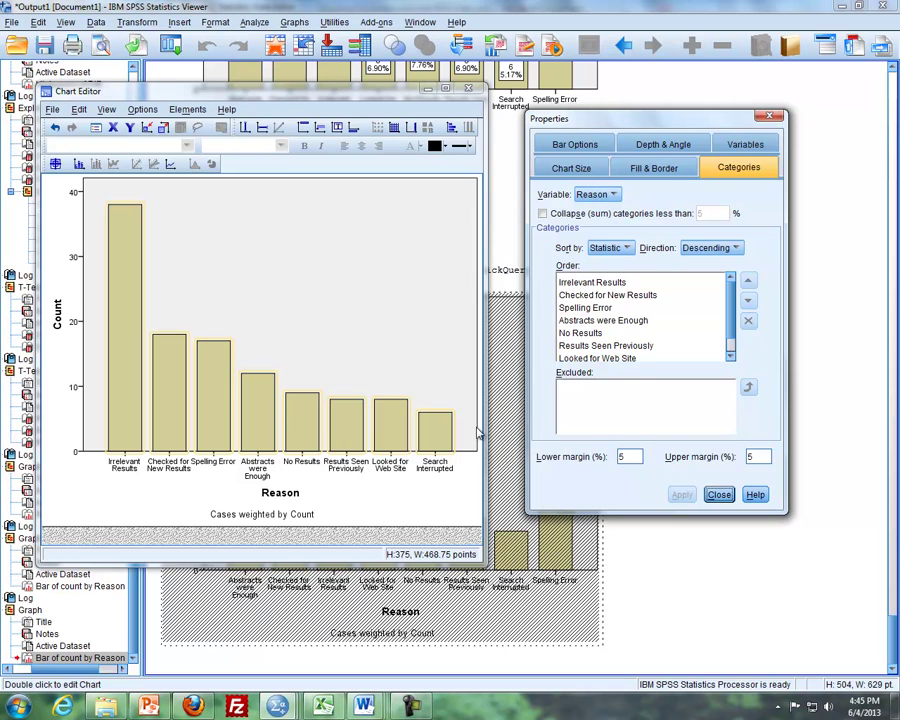
pyautogui.click(770, 119)
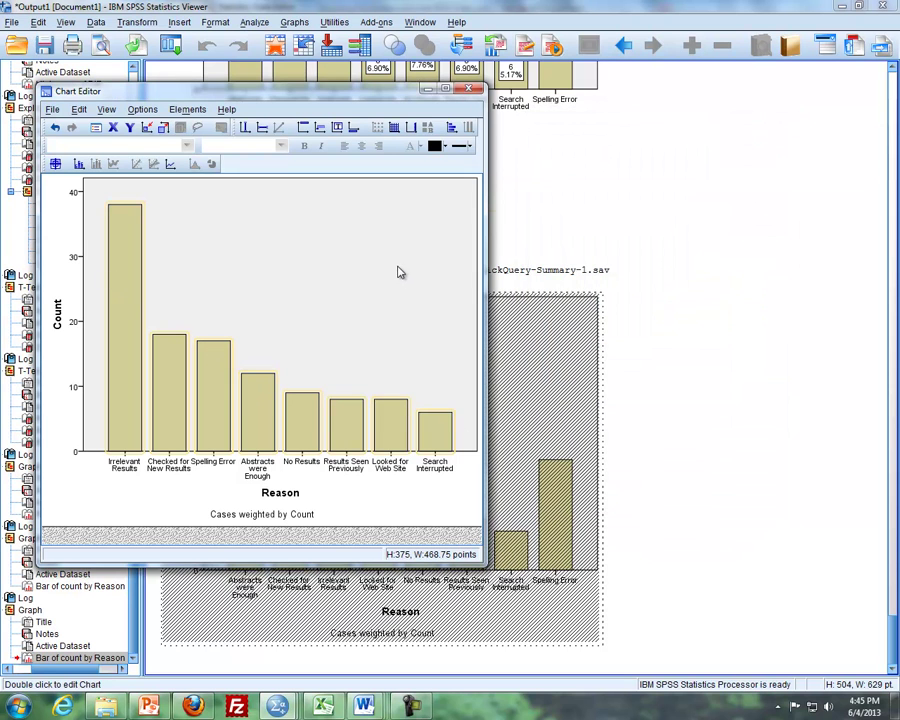
# - Show data labels on the sorted Reason bars with Percent added beneath the counts
pyautogui.click(187, 109)
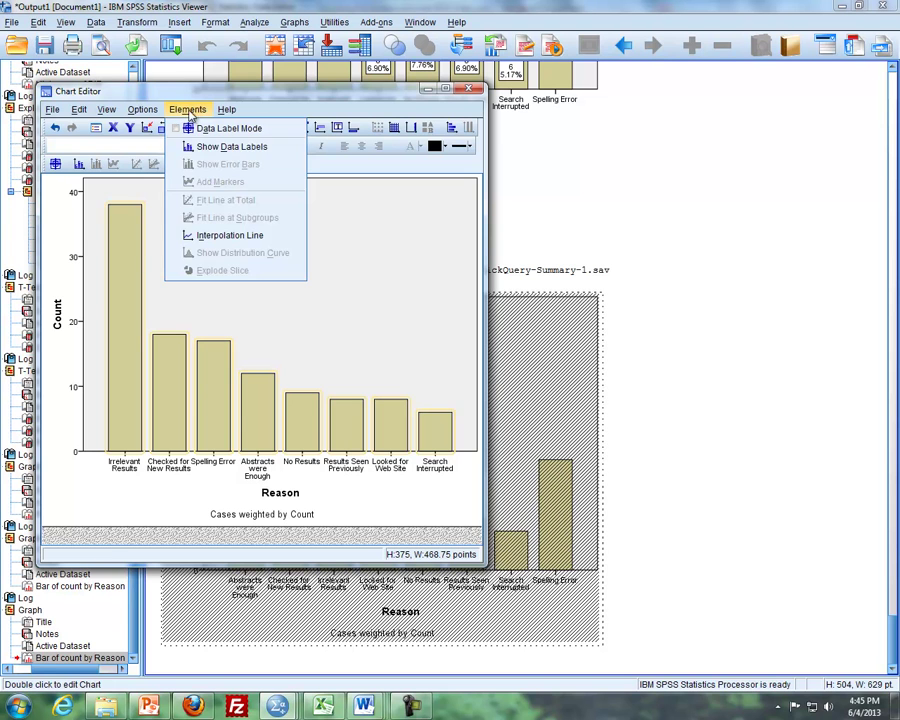
pyautogui.click(186, 145)
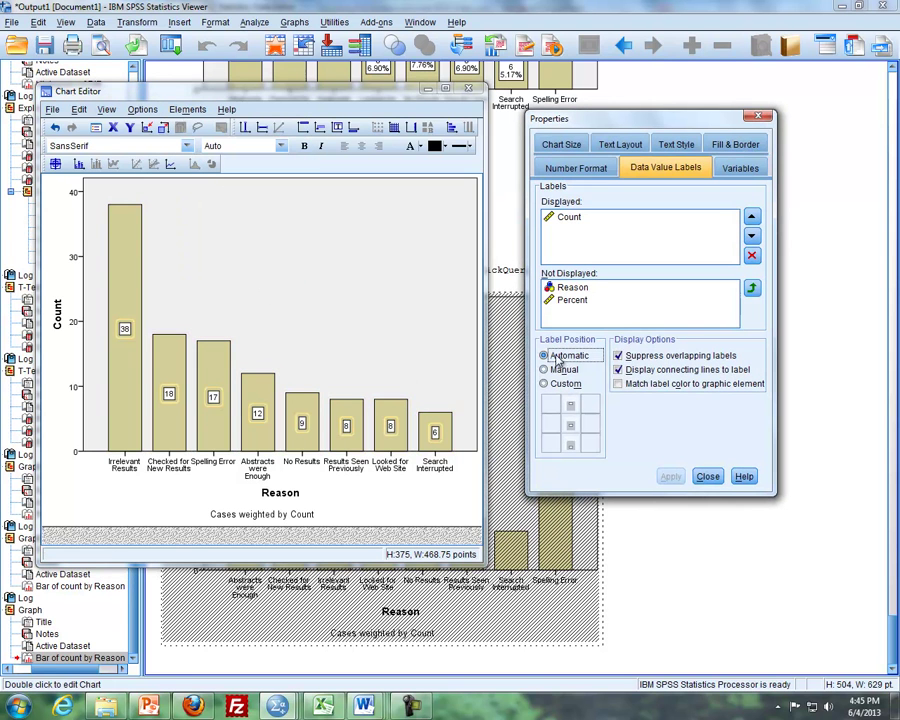
pyautogui.click(574, 300)
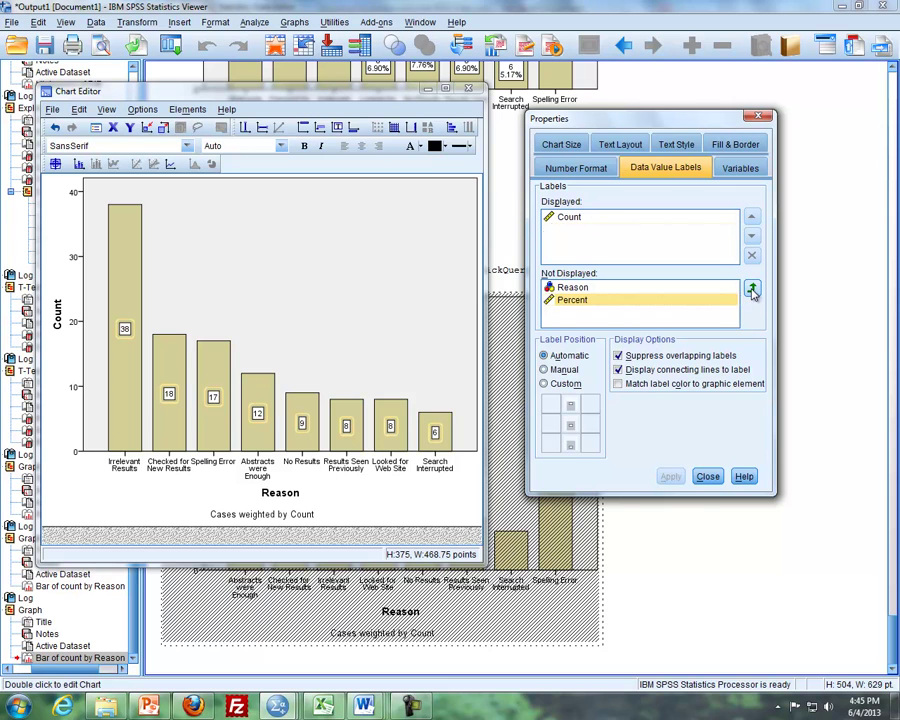
pyautogui.click(751, 288)
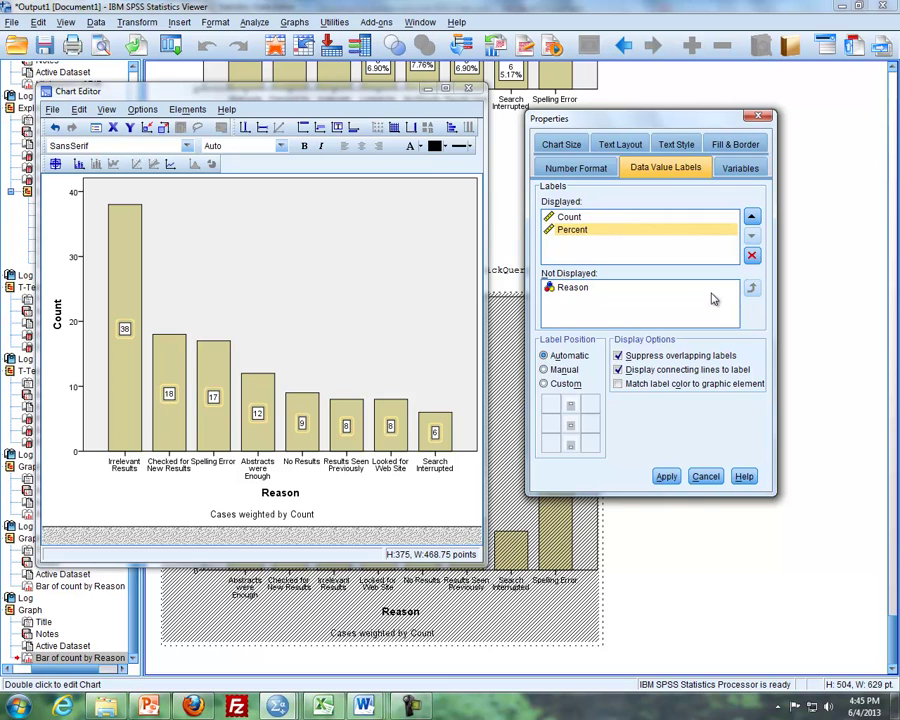
pyautogui.click(666, 476)
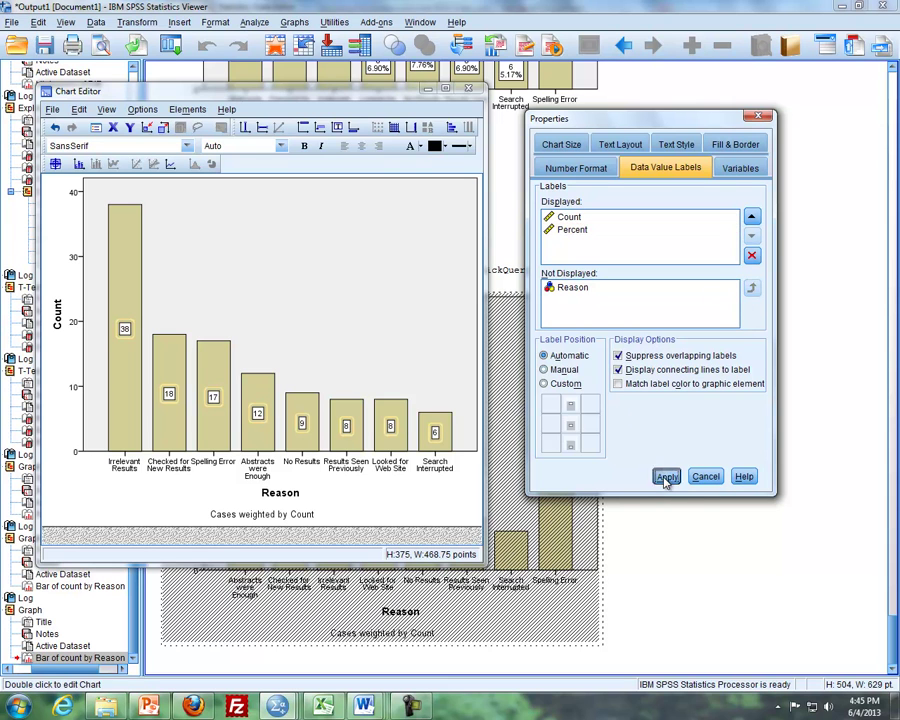
pyautogui.click(759, 116)
pyautogui.click(468, 88)
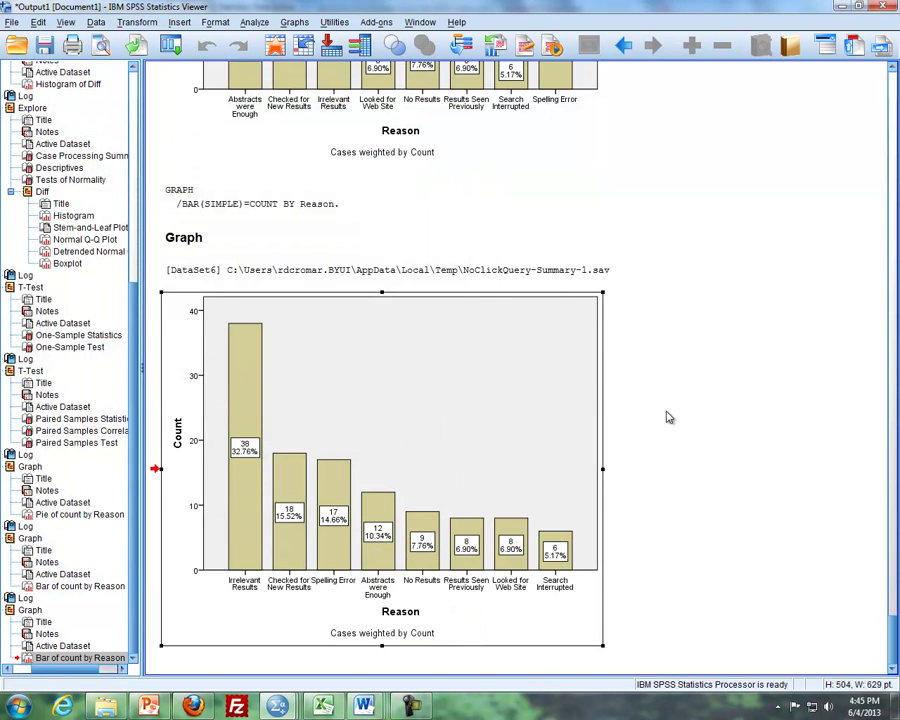
pyautogui.scroll(6, 667, 412)
pyautogui.scroll(-6, 667, 412)
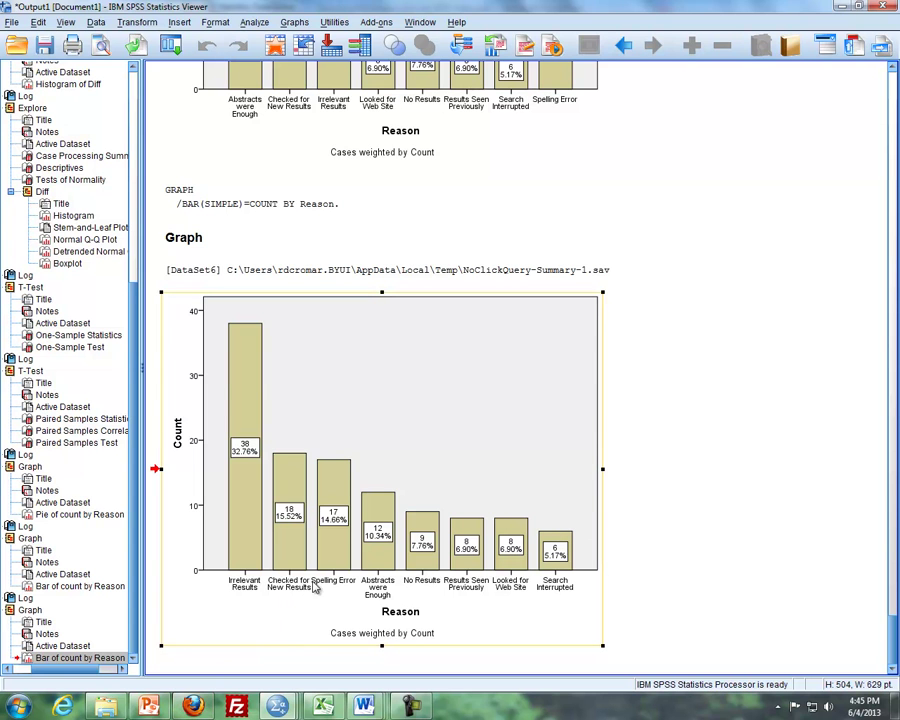
# - Switch to PowerPoint with Alt+Tab to show the Pareto Charts slide 5
pyautogui.hotkey('alt', 'Tab')
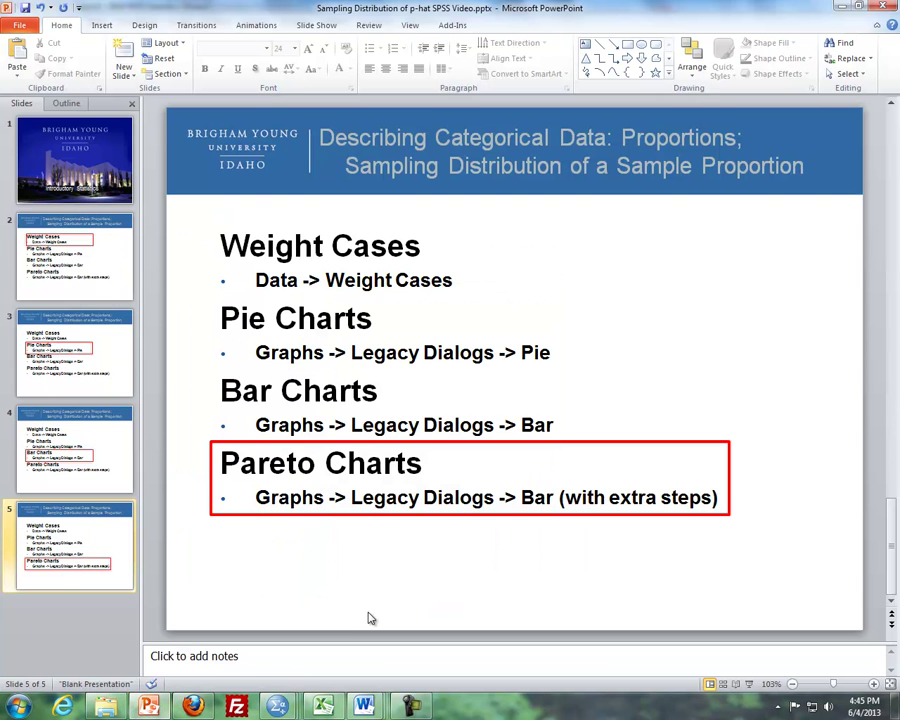